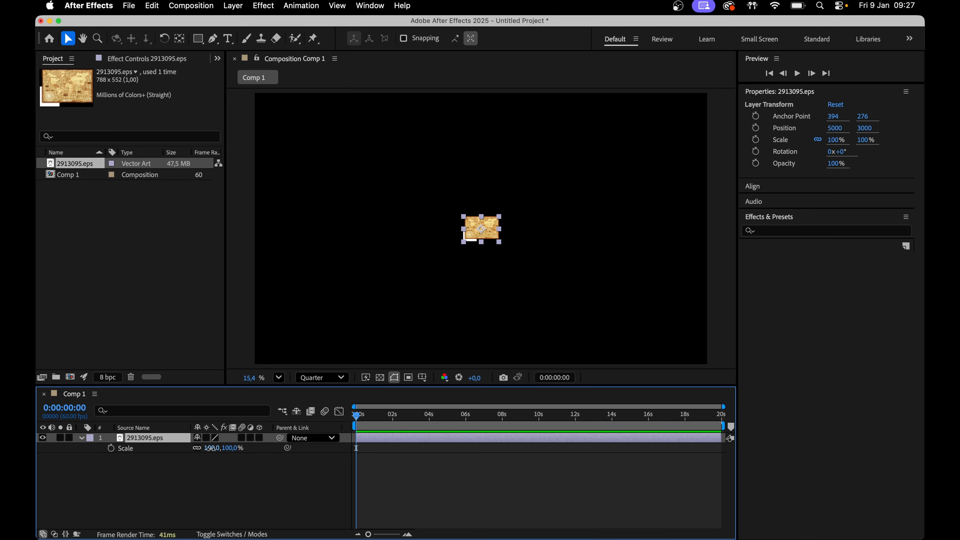
Scale the map layer up to about 2184% and shift it within the composition
left_click_drag(210, 448, 595, 429)
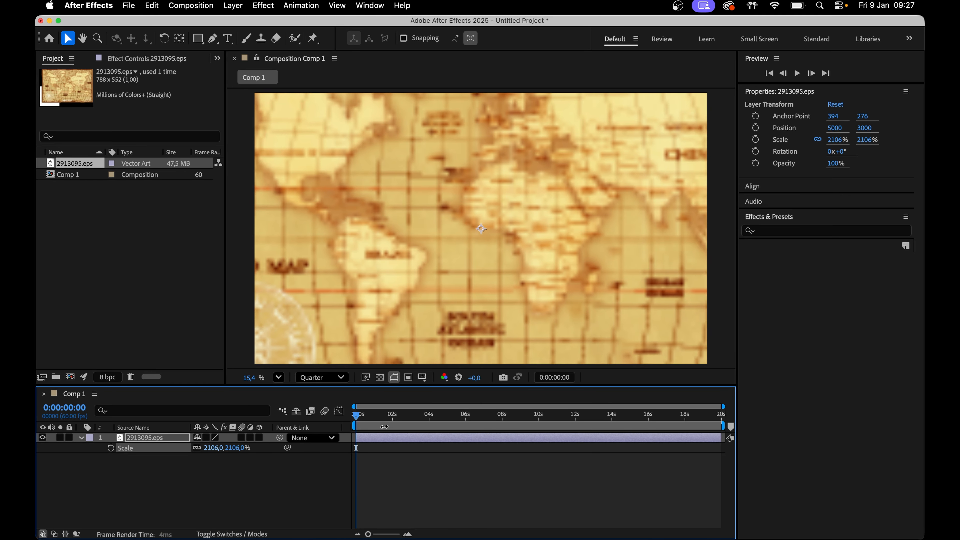
left_click_drag(384, 426, 419, 439)
left_click_drag(435, 213, 421, 243)
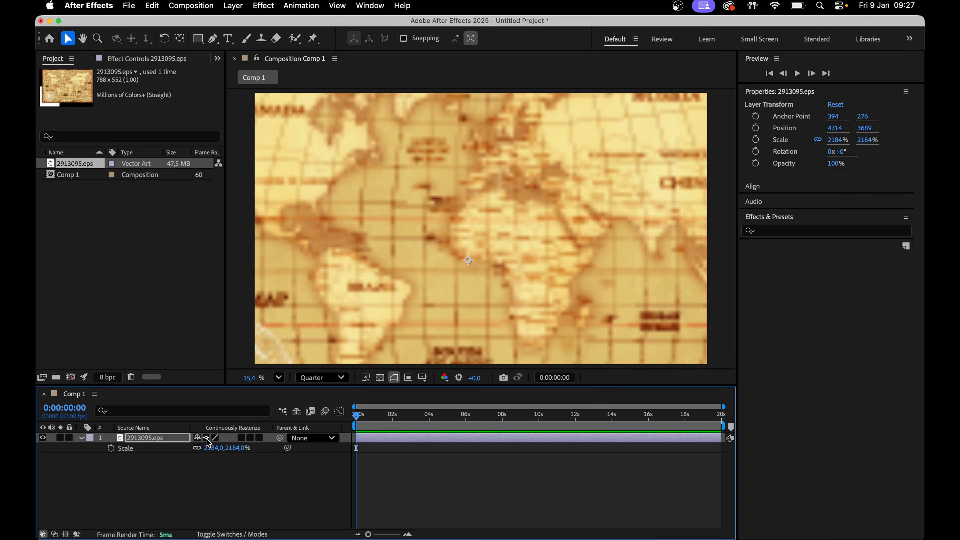
Turn on continuous rasterization for the map and frame Europe to India at about 3751% scale
left_click(206, 437)
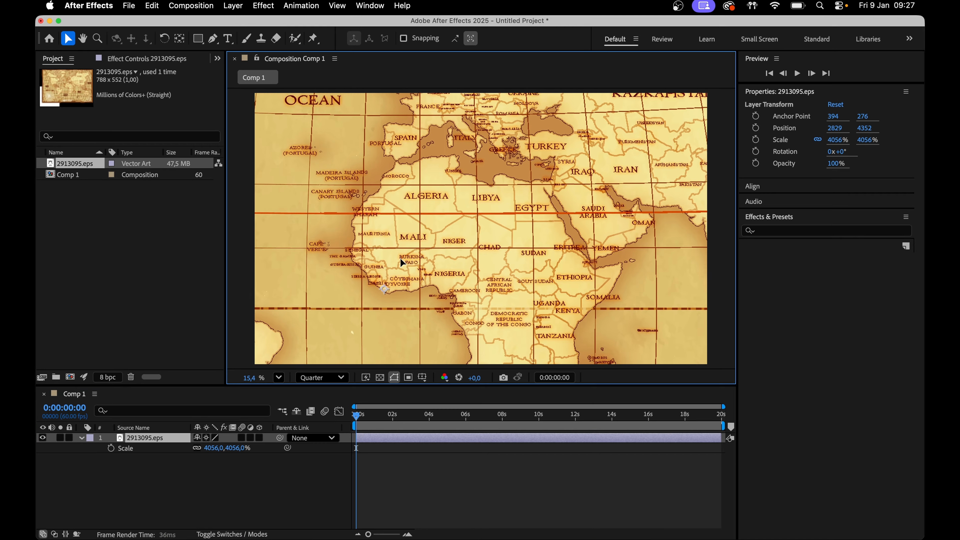
left_click_drag(401, 261, 395, 294)
left_click_drag(496, 165, 457, 254)
left_click_drag(395, 236, 420, 223)
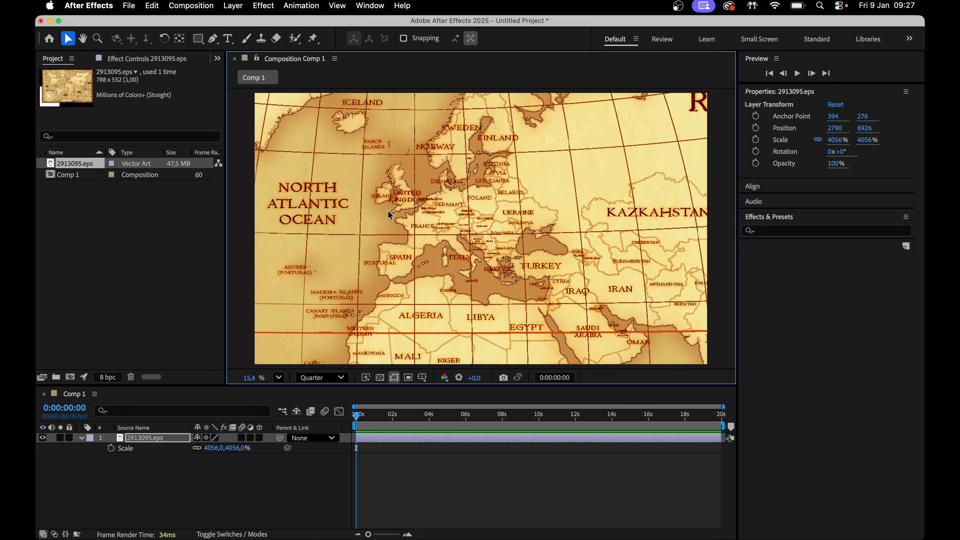
left_click_drag(404, 209, 345, 188)
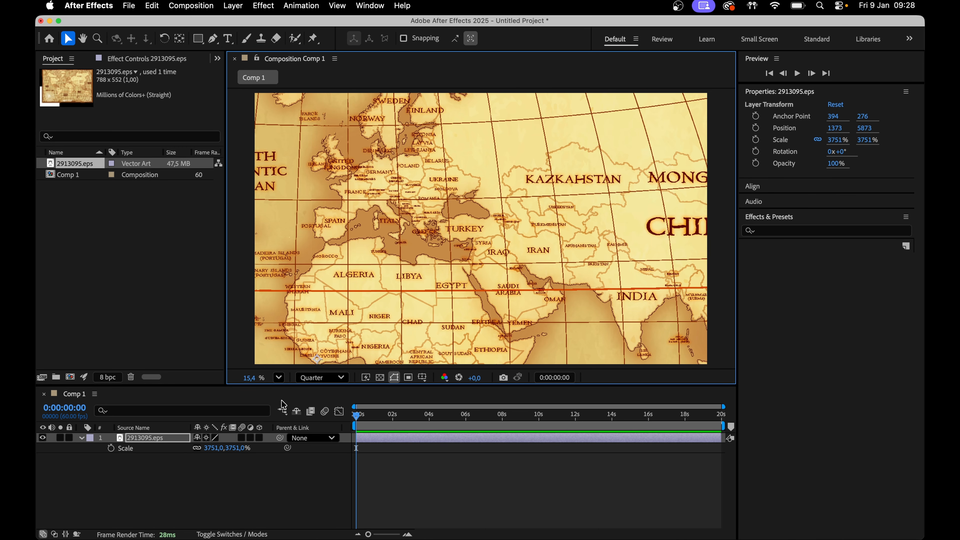
Make the map a 3D layer and deselect all layers
left_click(260, 437)
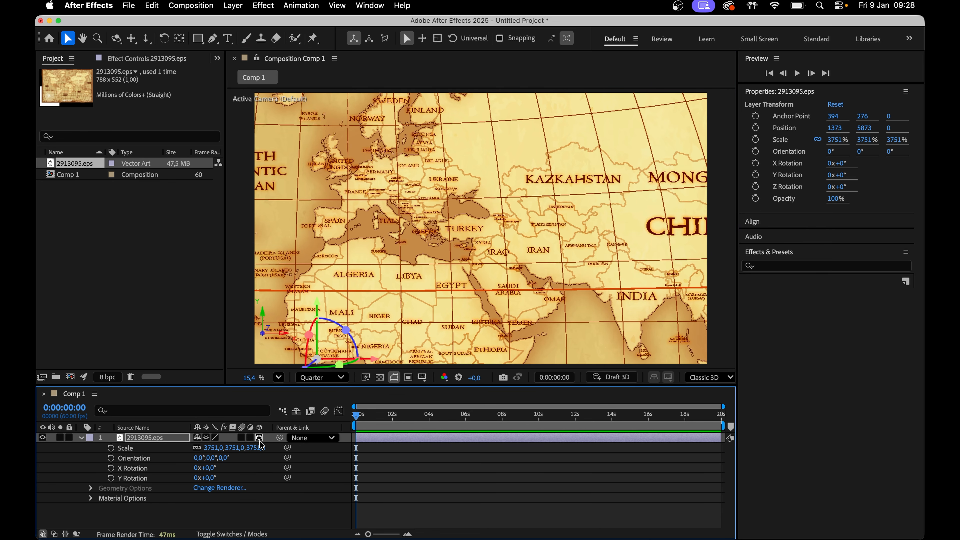
key("super+shift+a")
Select the Pen tool and set it to no fill with a 12 px stroke
left_click(213, 38)
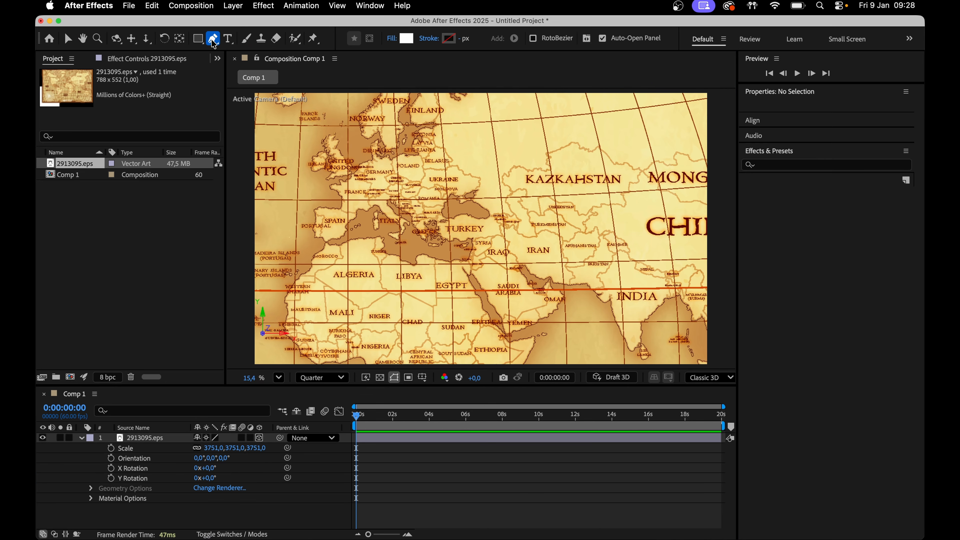
left_click(400, 39)
key("Escape")
left_click(461, 38)
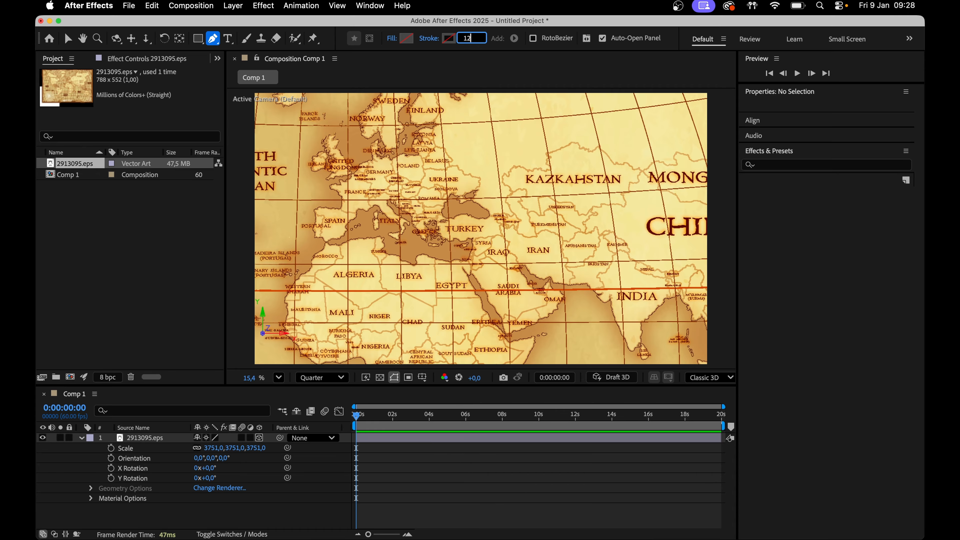
key("Return")
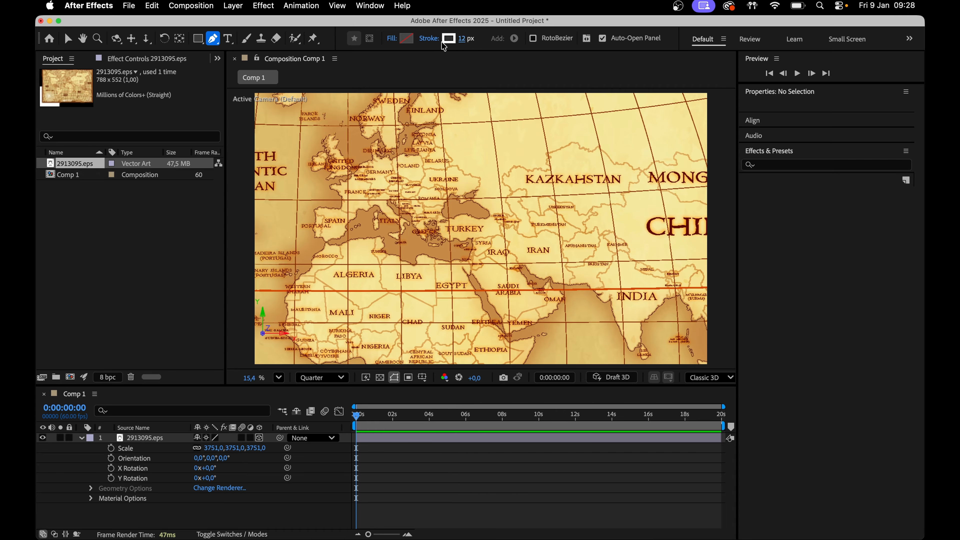
Set the Pen tool's stroke colour to red
left_click(448, 39)
left_click_drag(444, 217, 484, 210)
key("Return")
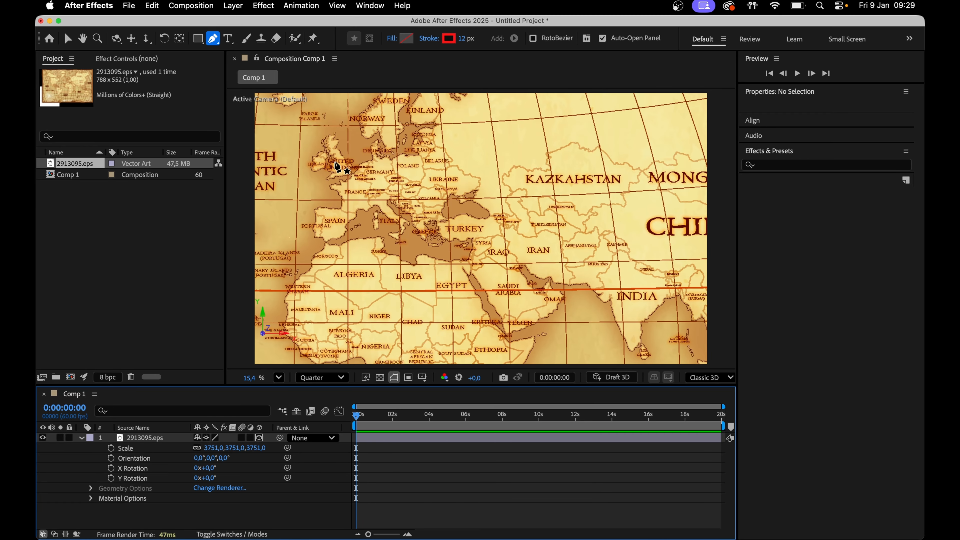
Draw a straight path from the United Kingdom to India
left_click(335, 163)
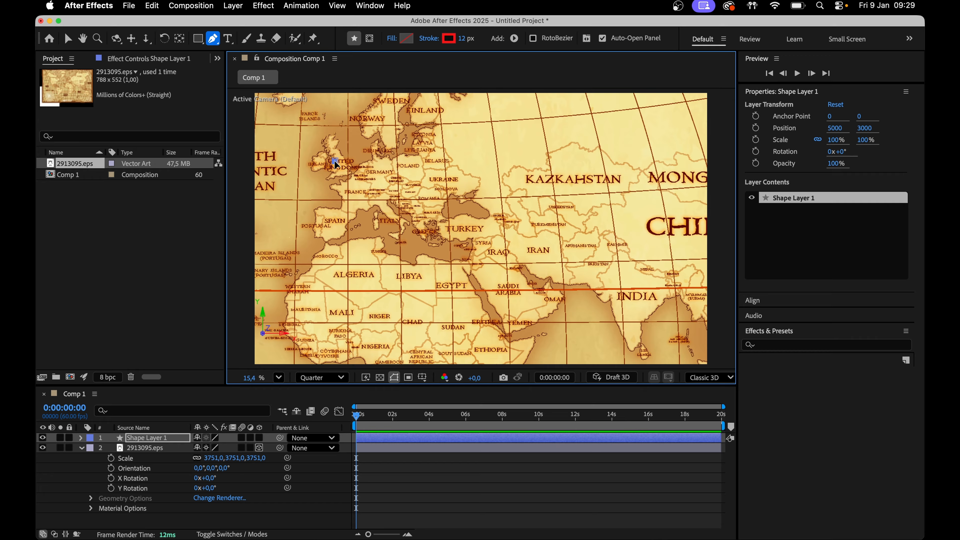
left_click(628, 282)
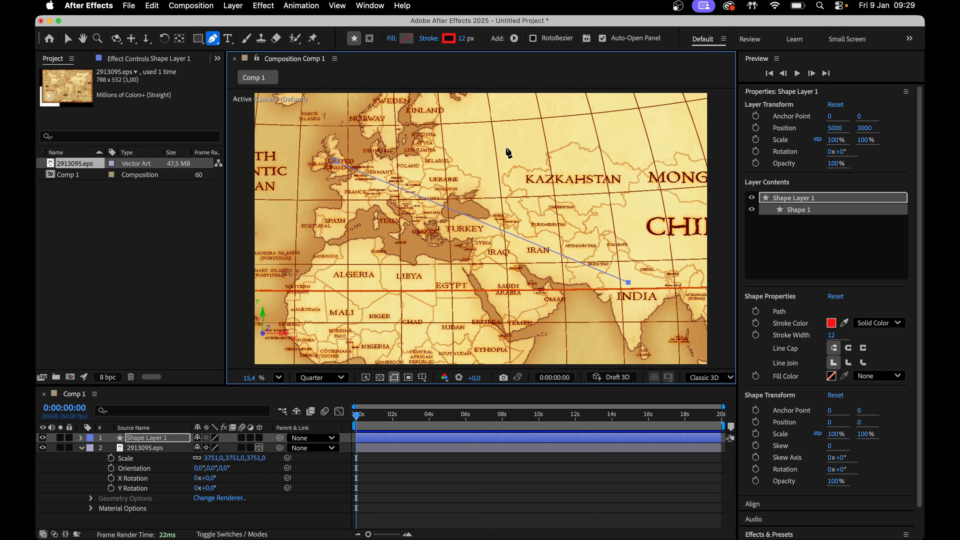
Set the line's stroke width to 64 px and its line cap to Round
left_click(464, 41)
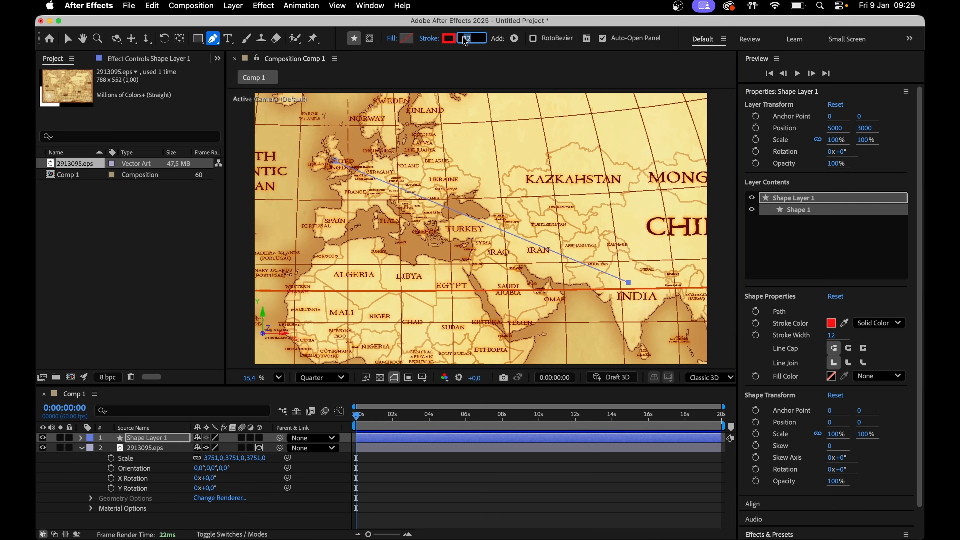
type("66")
key("Return")
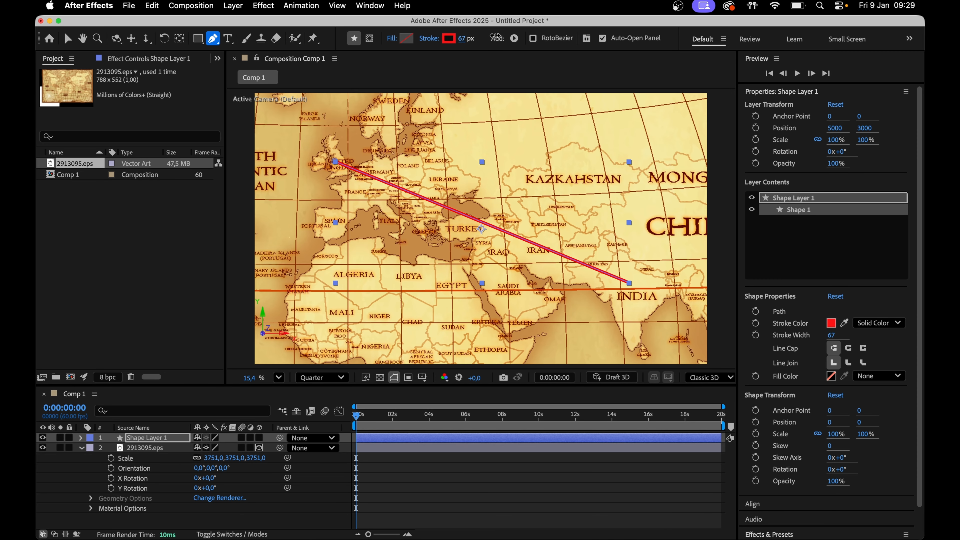
left_click_drag(494, 37, 492, 37)
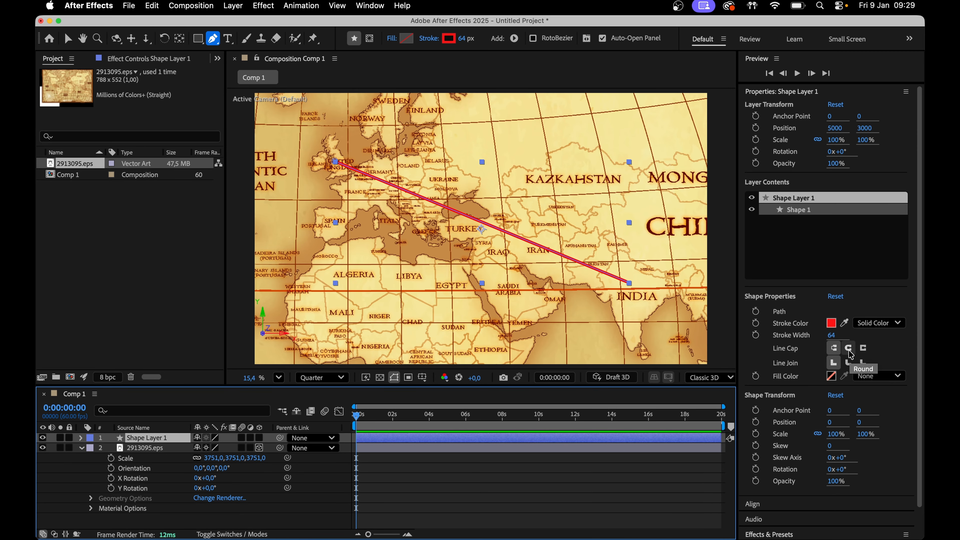
left_click(849, 348)
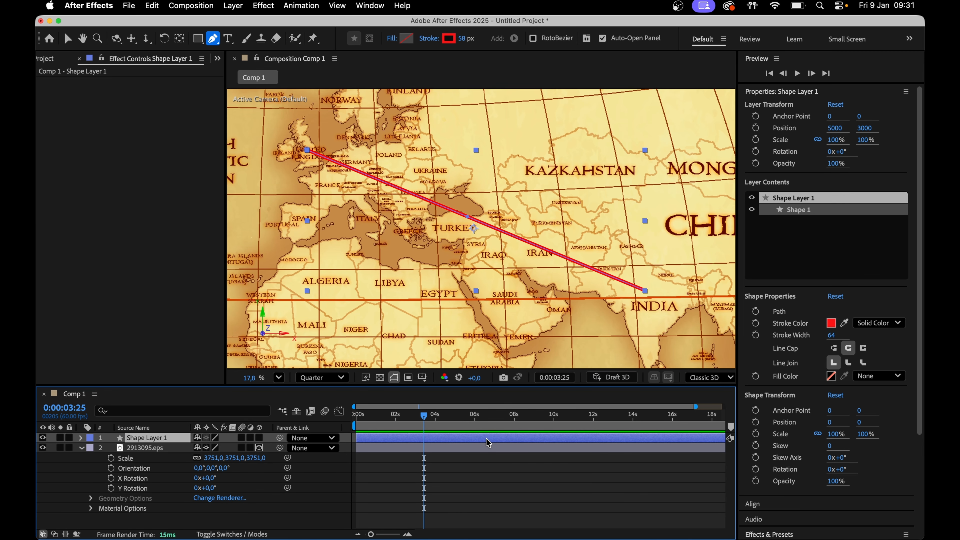
Make the shape layer 3D and apply the Drop Shadow effect to it
left_click(258, 438)
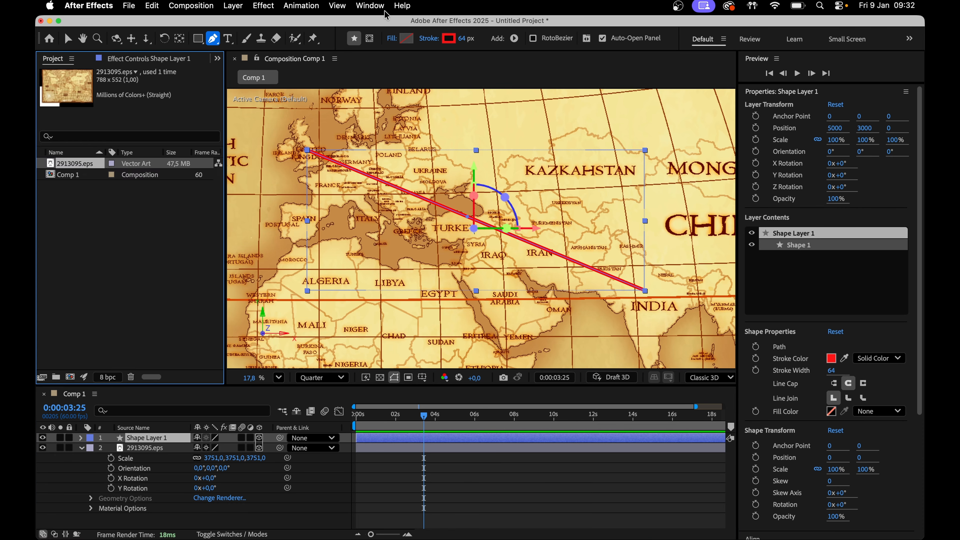
scroll(804, 408, "down", 5)
left_click(790, 416)
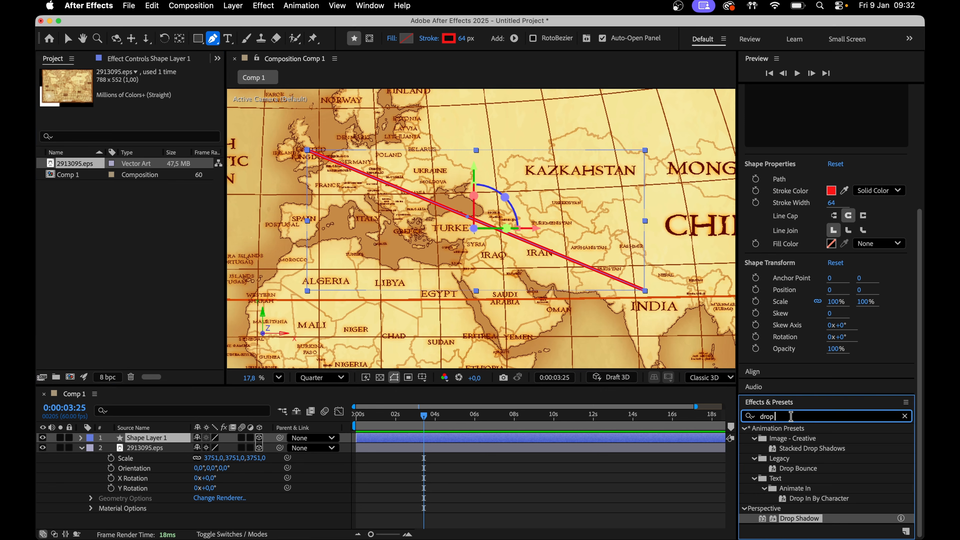
left_click_drag(802, 518, 622, 439)
Set the drop shadow's distance to about 158 and softness to about 196
left_click_drag(185, 141, 224, 137)
left_click_drag(144, 156, 244, 141)
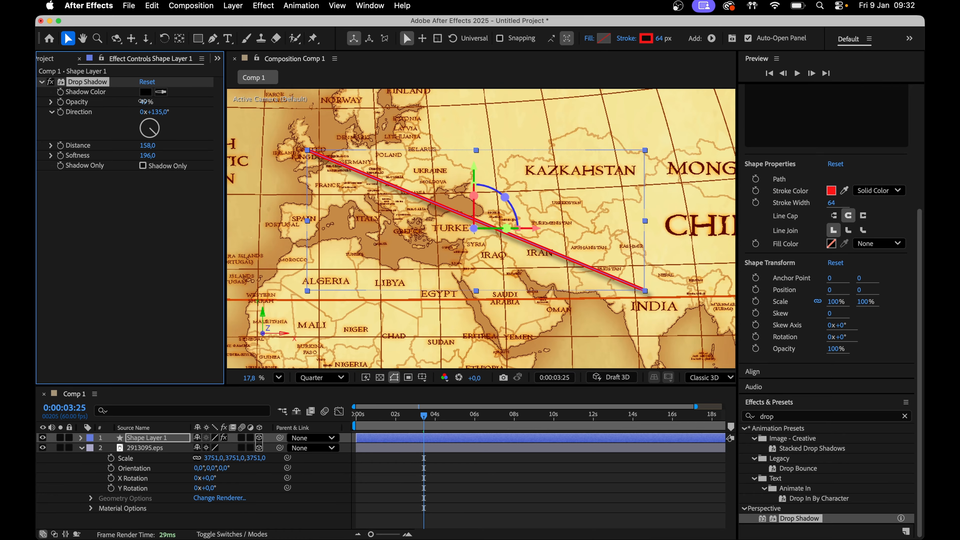
left_click(447, 469)
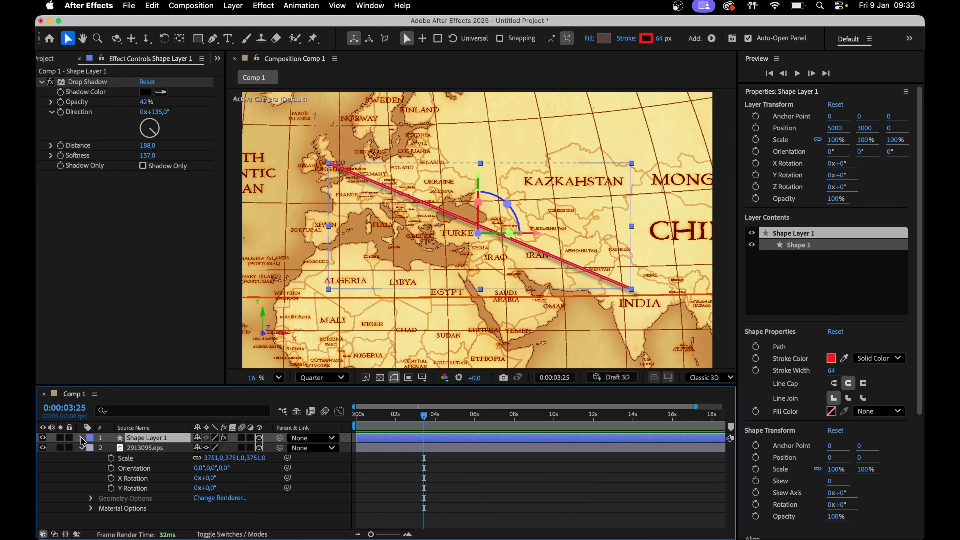
Add Trim Paths to the shape layer's contents and expand its properties at the composition start
left_click(83, 439)
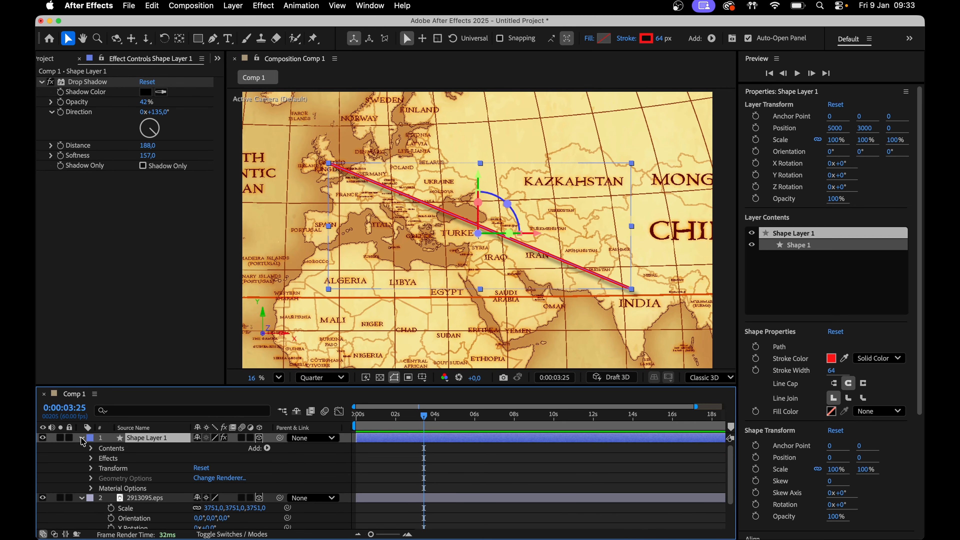
left_click(267, 448)
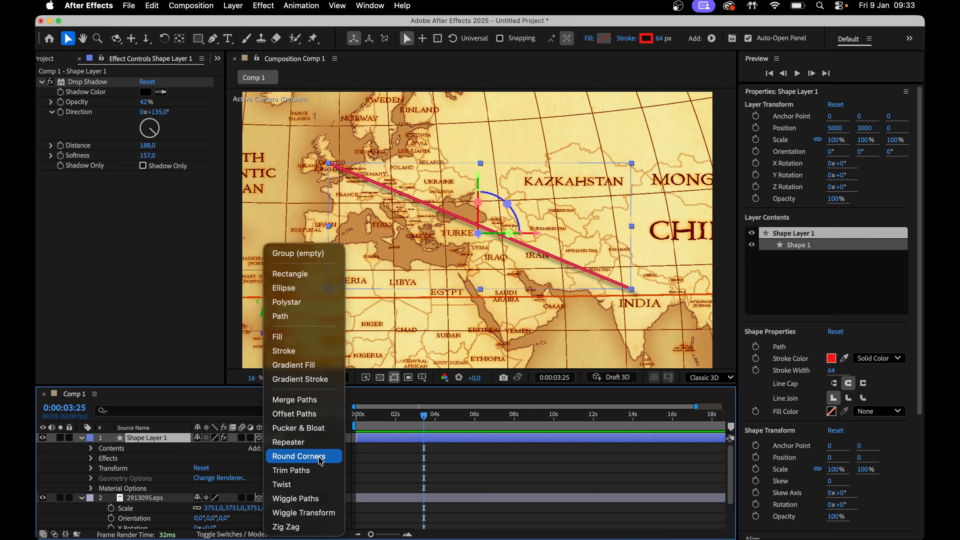
left_click(316, 475)
key("Home")
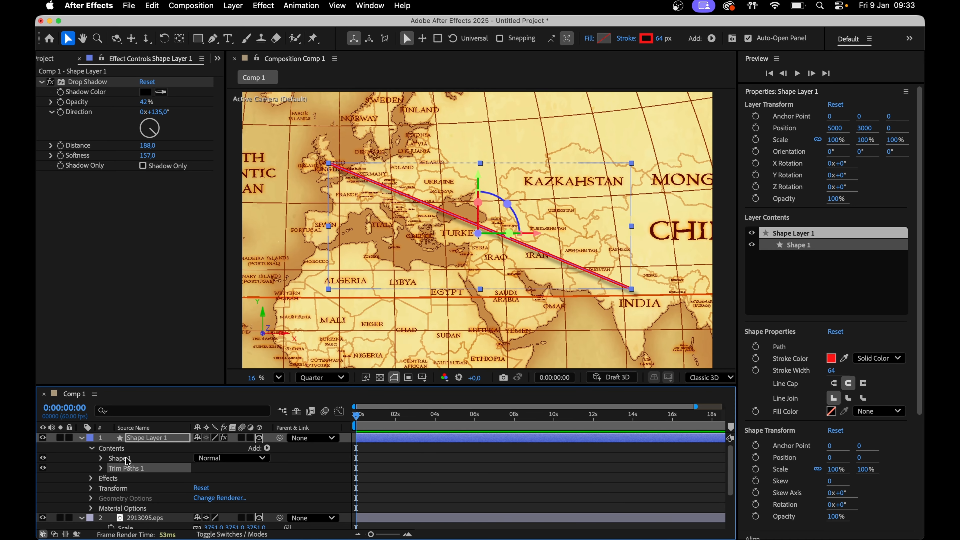
left_click(101, 469)
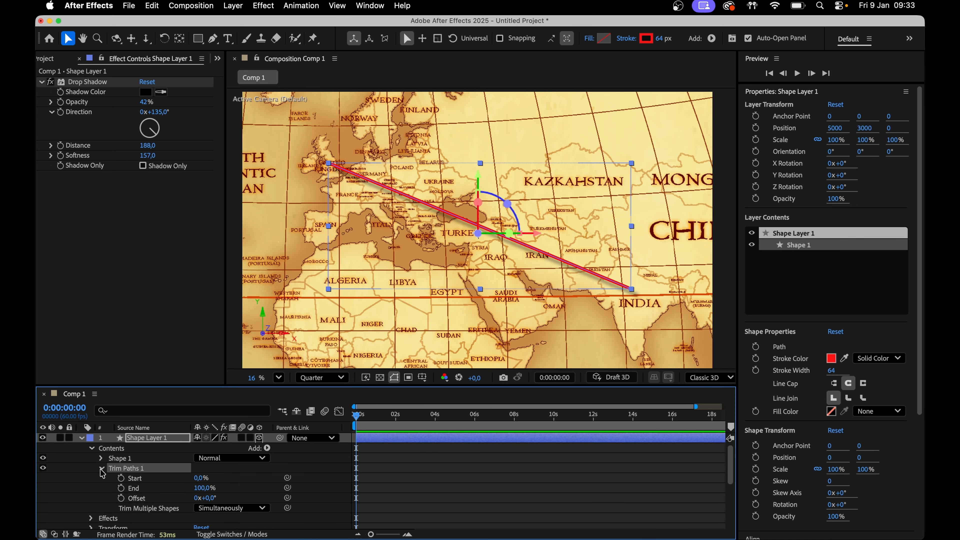
Add a keyframe for the Trim Paths End at the start and set it to 0%
left_click(121, 489)
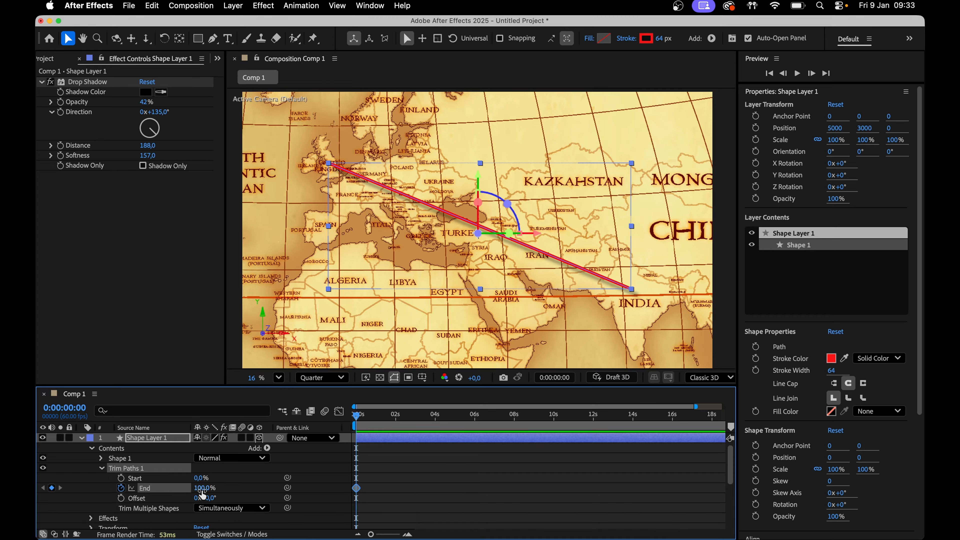
left_click(201, 489)
type("0")
key("Return")
At 12 seconds, set the Trim Paths End to 100%
left_click_drag(477, 419, 595, 458)
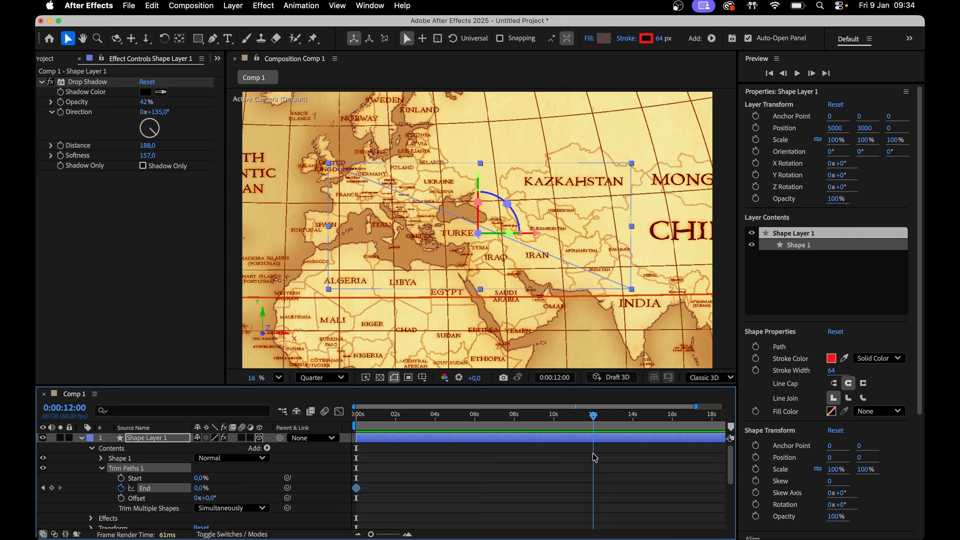
left_click(200, 488)
key("Return")
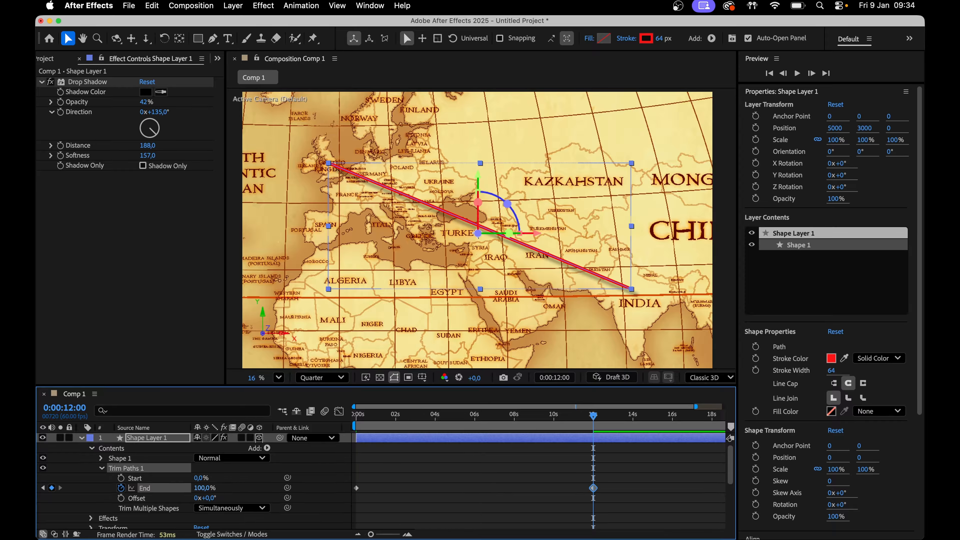
Set the first End keyframe's temporal interpolation to Bezier
key("Home")
right_click(356, 488)
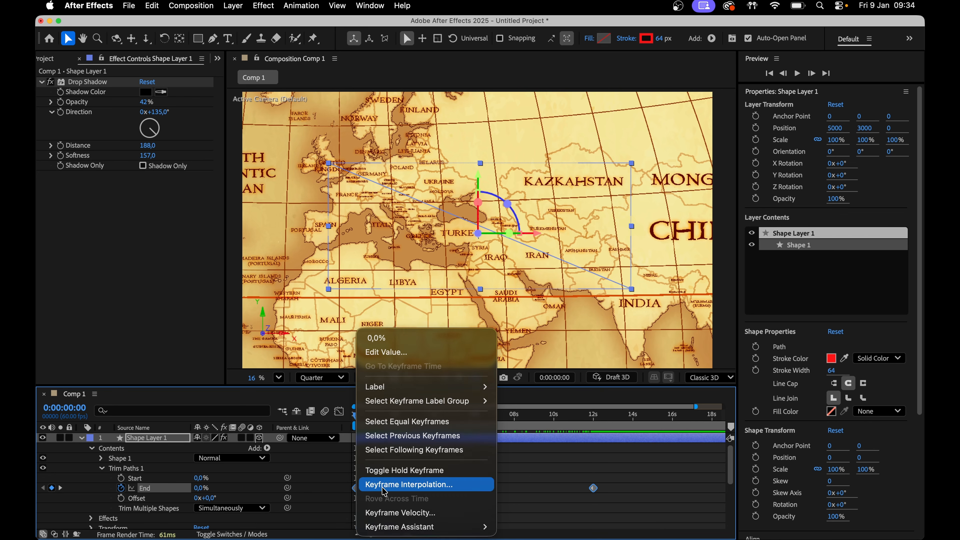
left_click(384, 491)
left_click(495, 230)
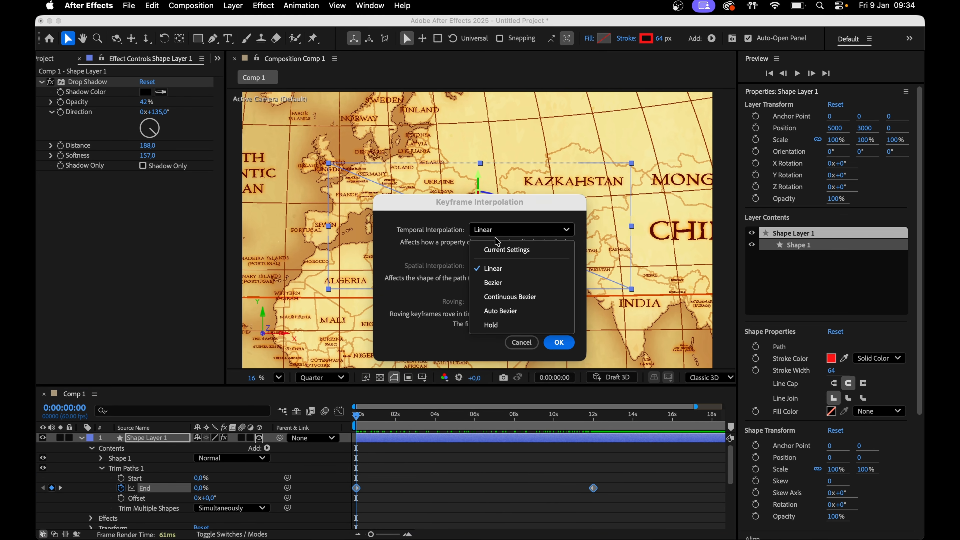
left_click(505, 287)
left_click(559, 342)
Ease both End keyframes by shaping the speed curve in the graph editor
left_click(340, 412)
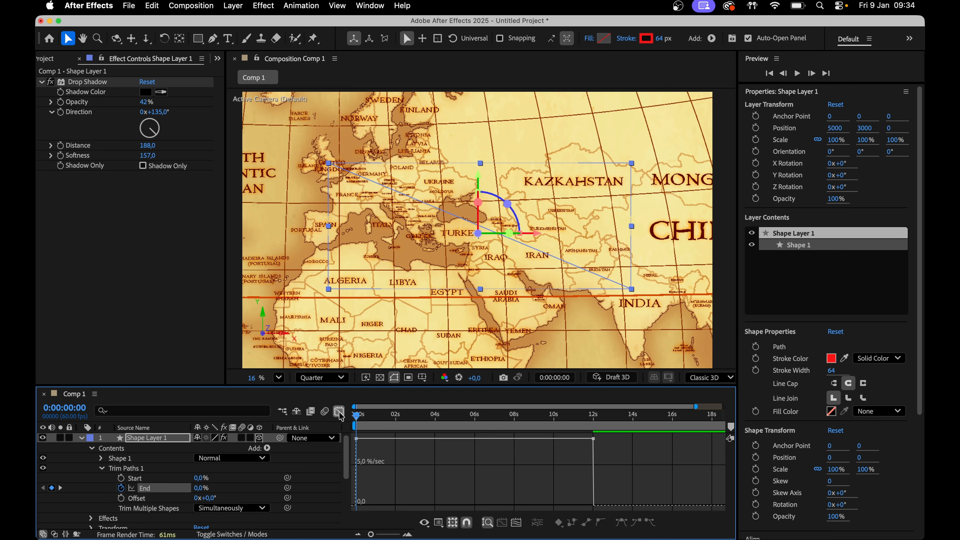
left_click_drag(356, 438, 394, 505)
left_click_drag(594, 454, 550, 506)
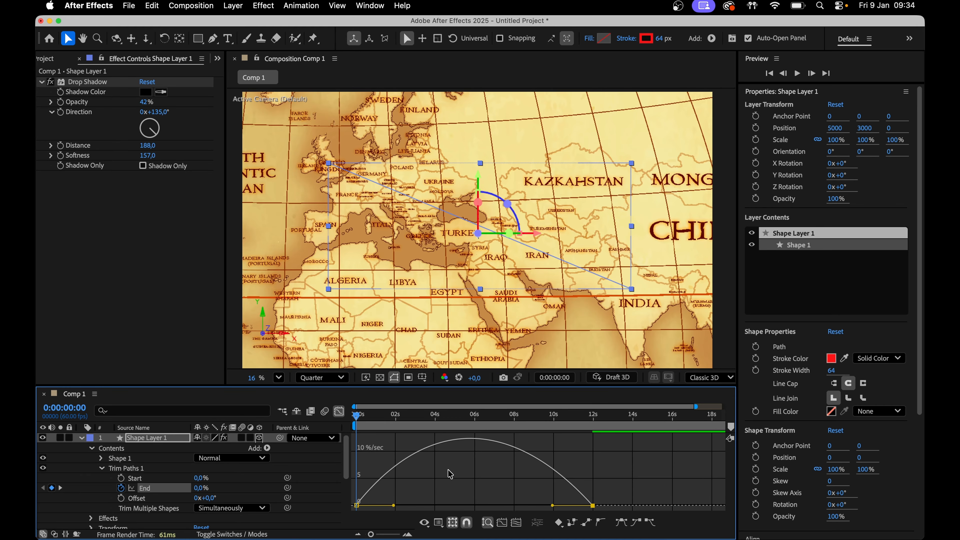
left_click(338, 411)
Move the final End keyframe to about 8 seconds
left_click(593, 488)
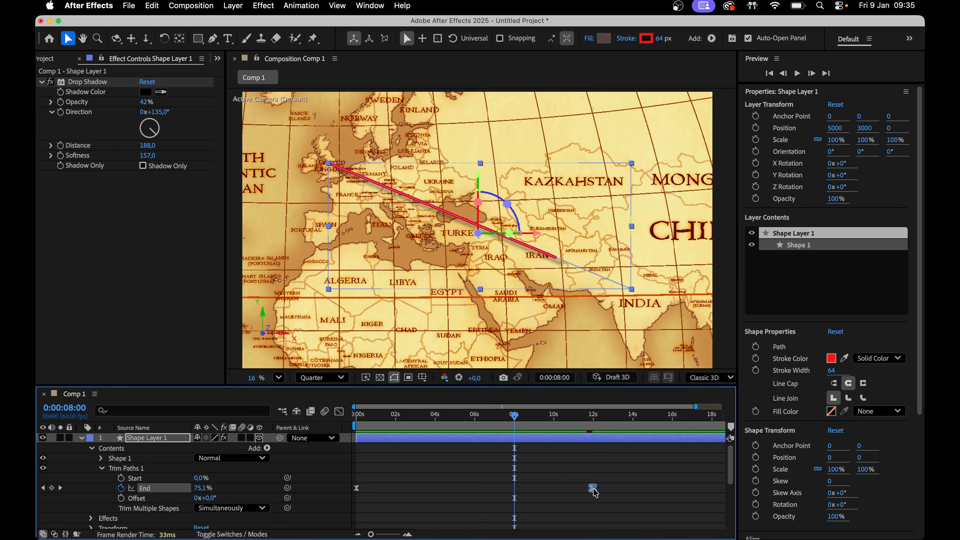
left_click_drag(596, 493, 516, 492)
left_click(629, 452)
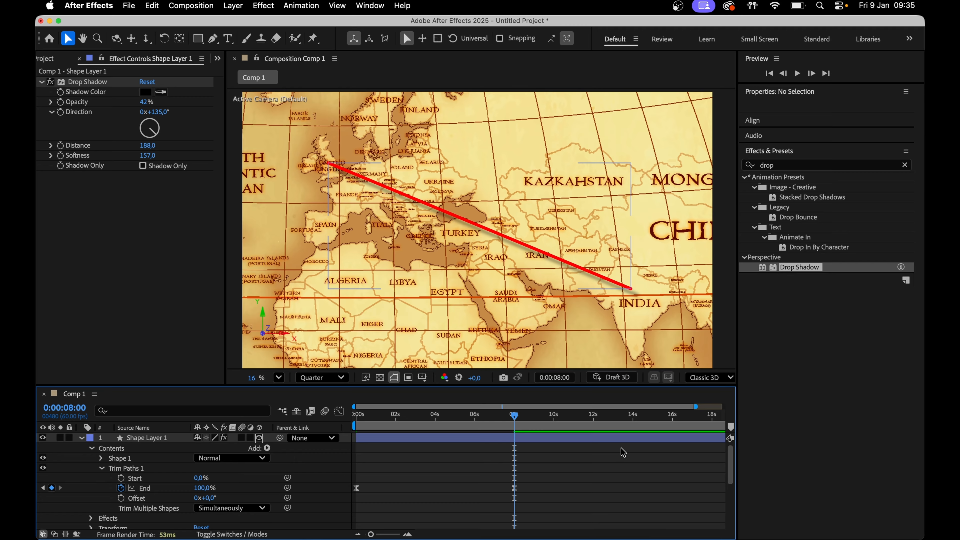
Set the work area to end at about 8 seconds, trim the composition to it, and preview
key("minus")
left_click_drag(717, 427, 499, 427)
right_click(436, 426)
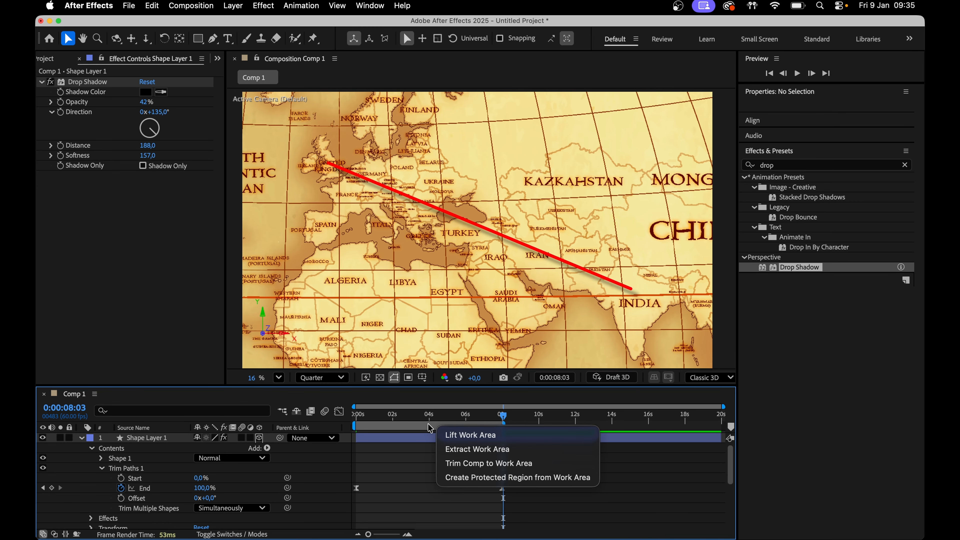
left_click(465, 464)
key("space")
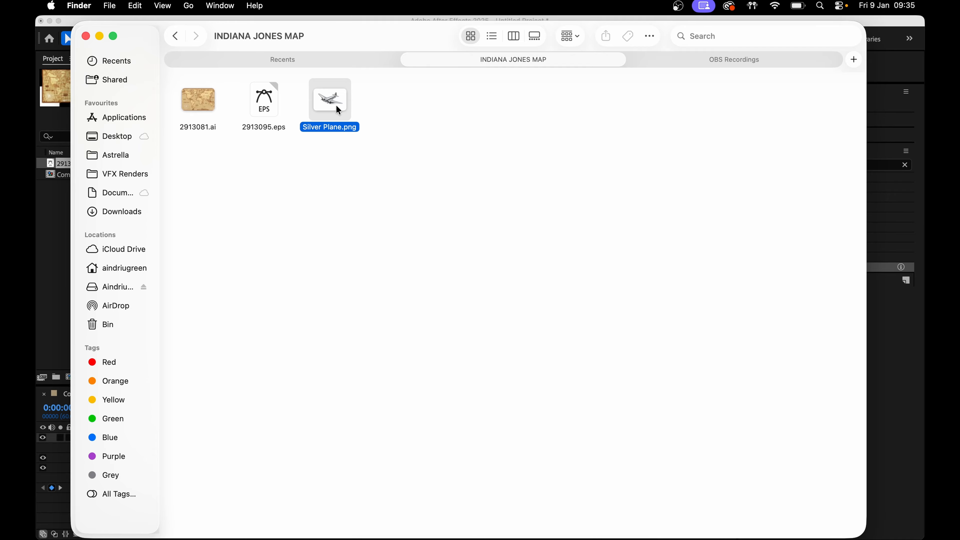
Bring Silver Plane.png from Finder into the composition and move it over Europe near the path's start
left_click_drag(336, 104, 167, 426)
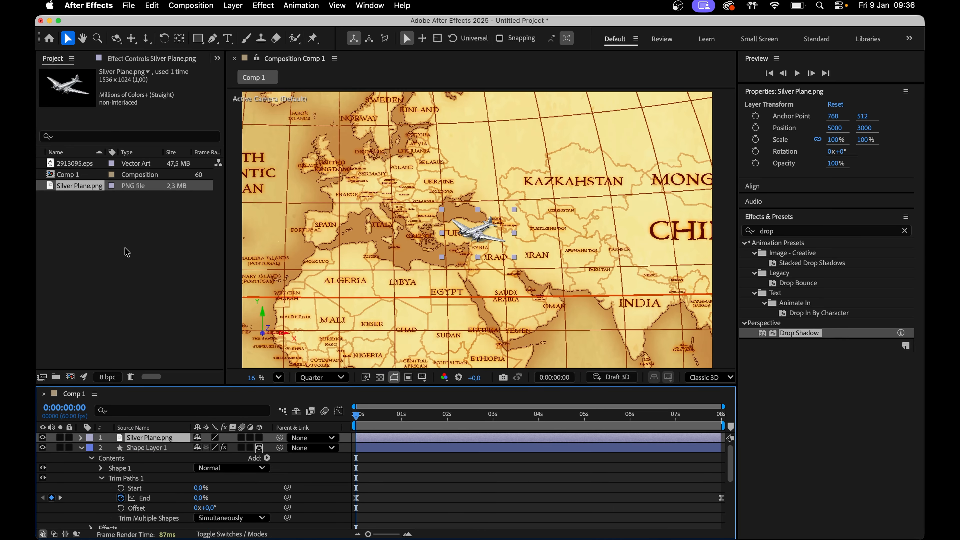
left_click_drag(472, 227, 383, 197)
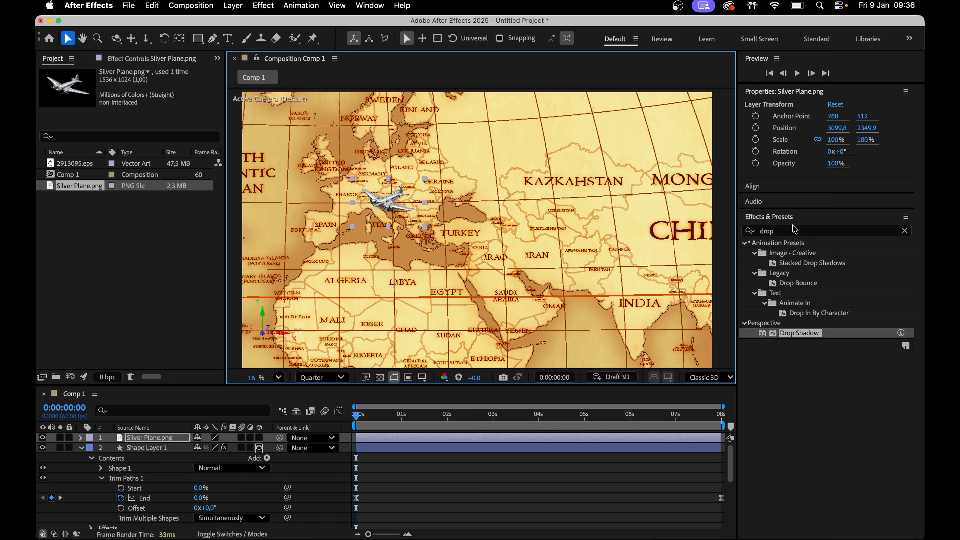
Flip the plane layer horizontally
left_click(233, 5)
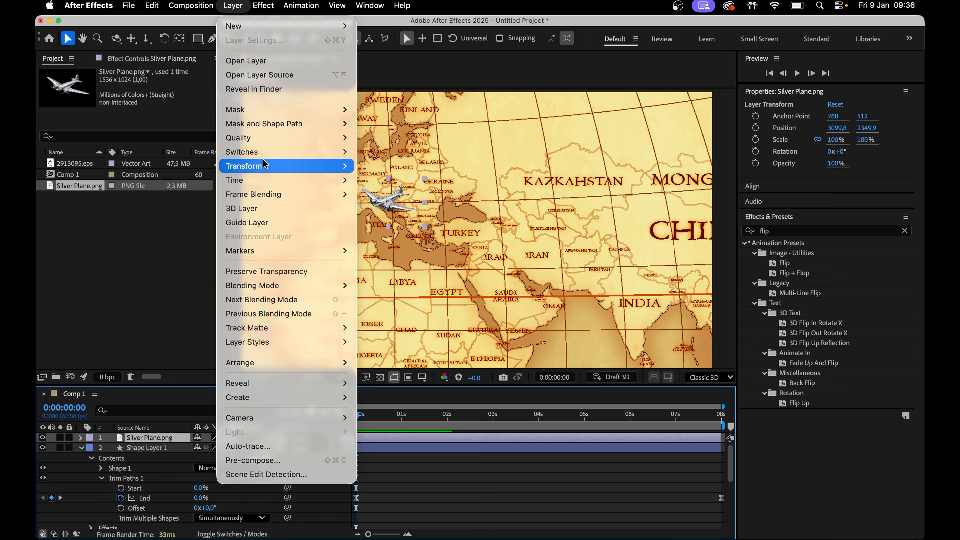
mouse_move(266, 165)
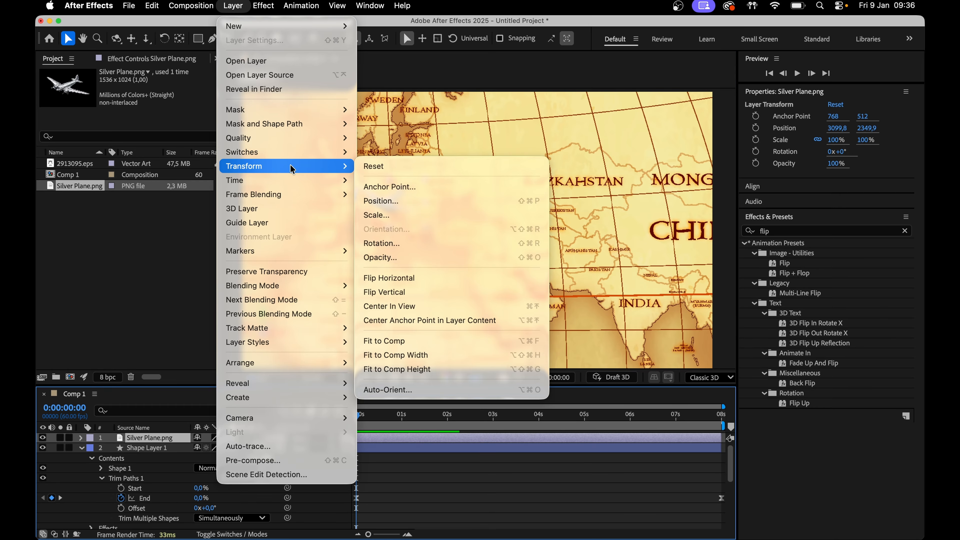
left_click(389, 278)
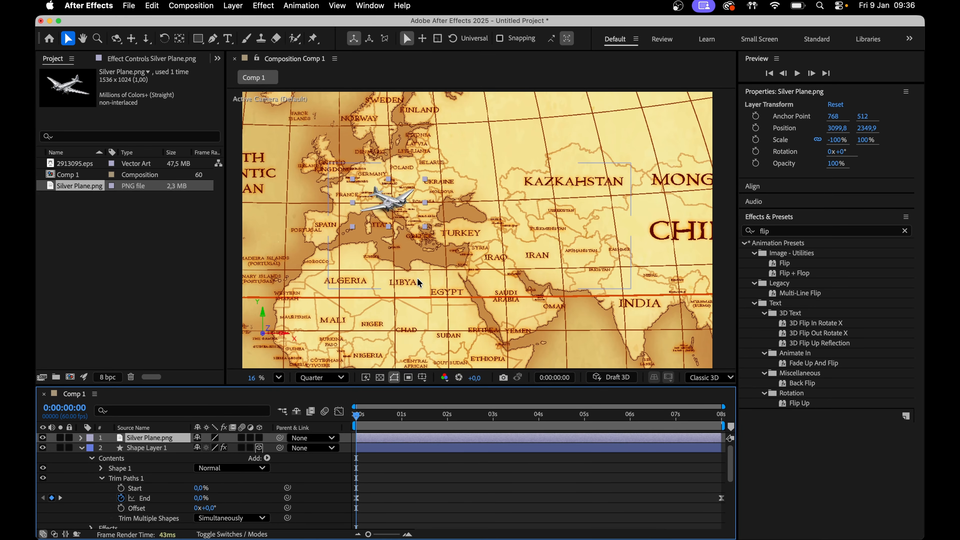
Scale the plane down to about 63% and move it onto the red route near the line's tip
key("space")
scroll(370, 168, "up", 3)
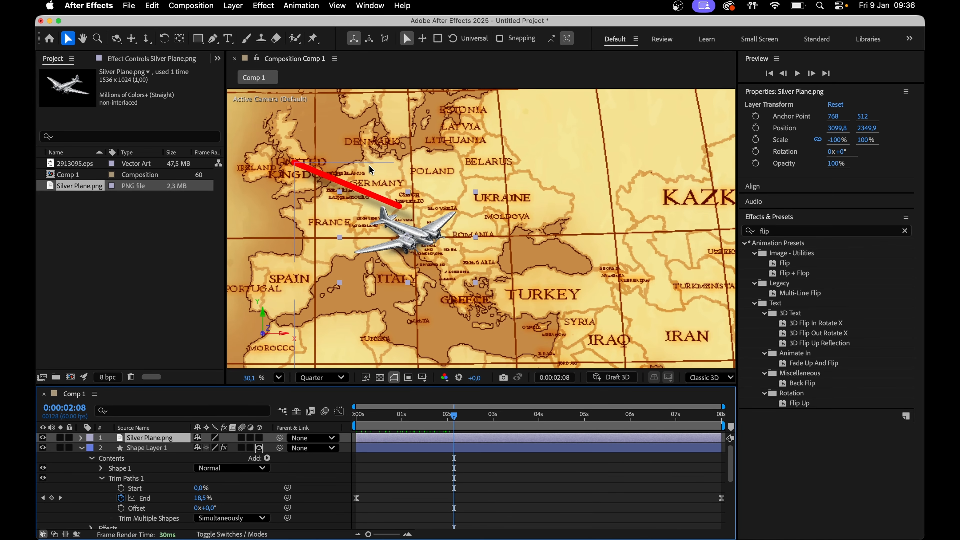
key("s")
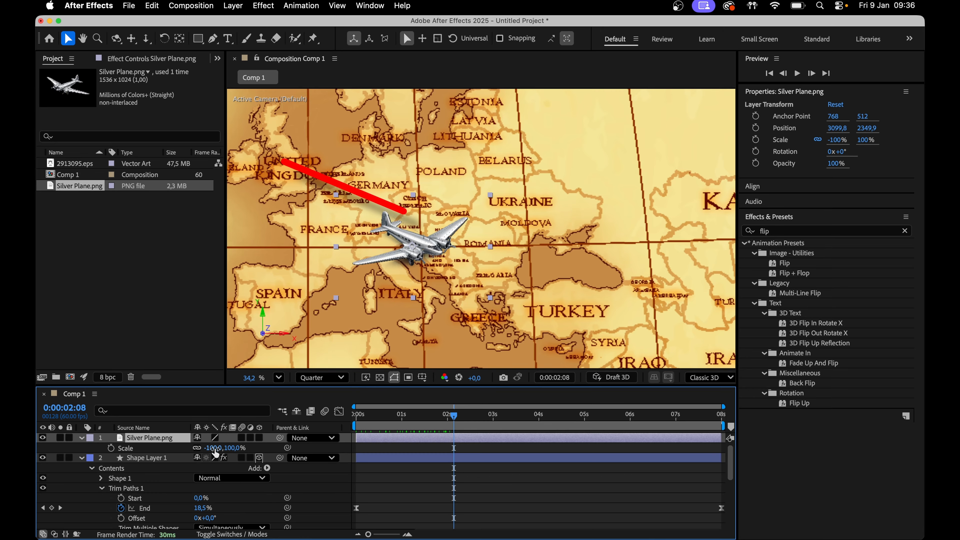
left_click_drag(215, 447, 257, 448)
left_click_drag(426, 249, 416, 218)
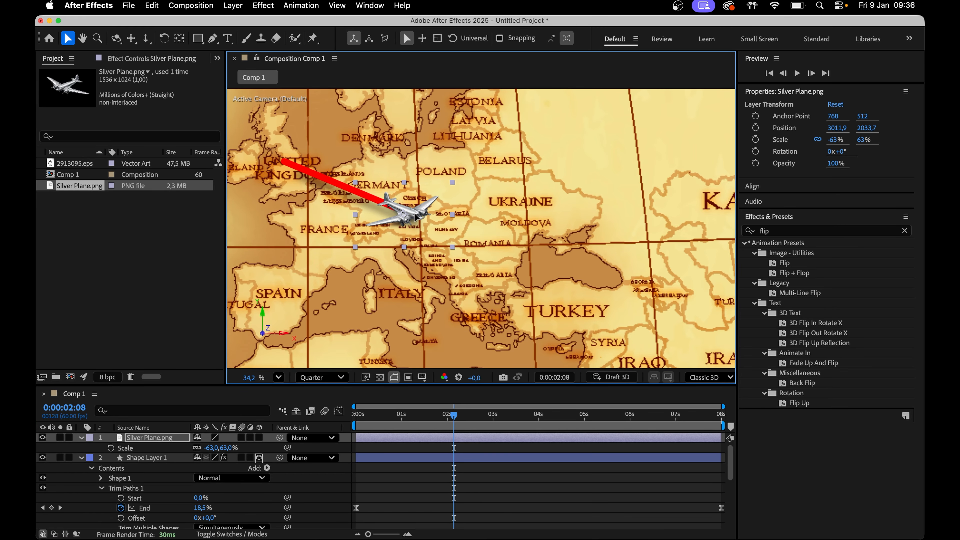
scroll(417, 217, "down", 2)
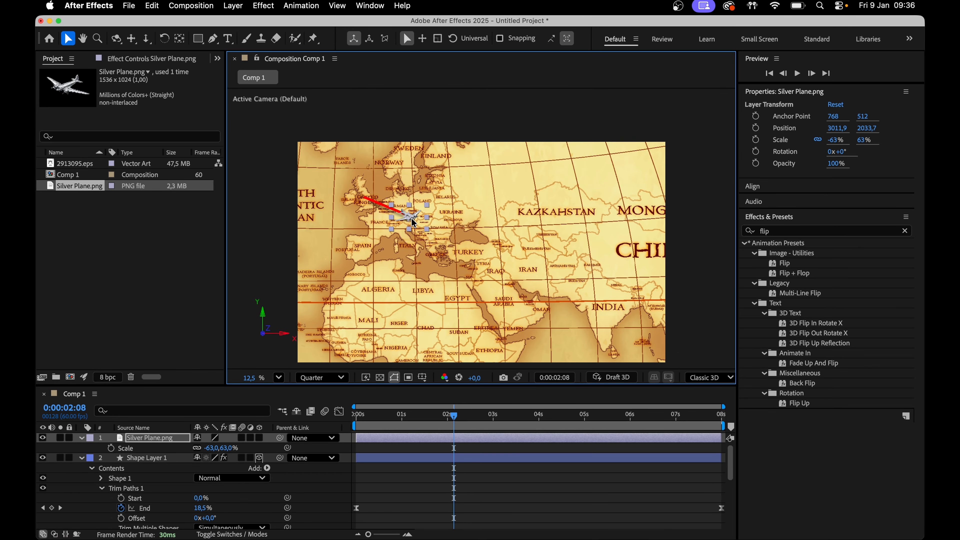
scroll(417, 217, "up", 1)
Paste the drop shadow effect onto the plane layer
left_click(136, 458)
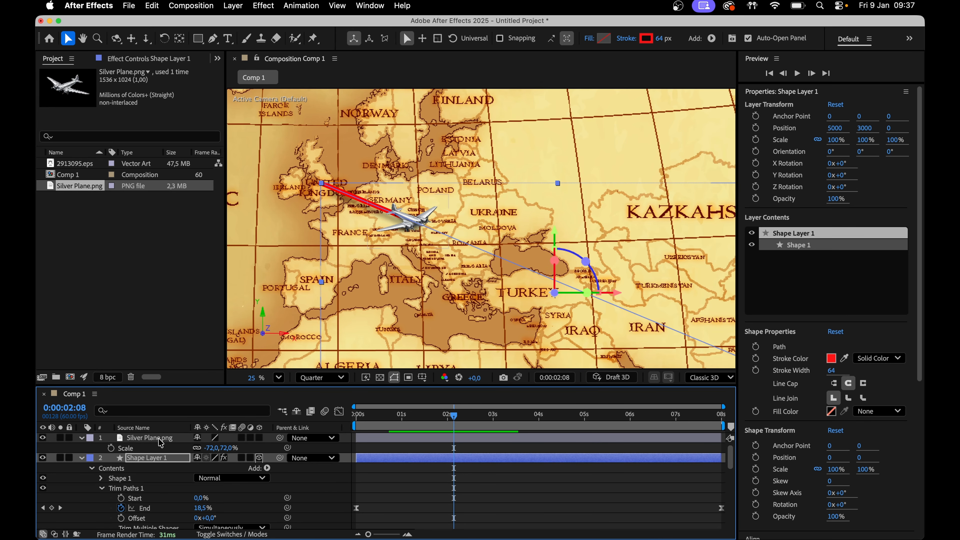
left_click(159, 438)
key("super+v")
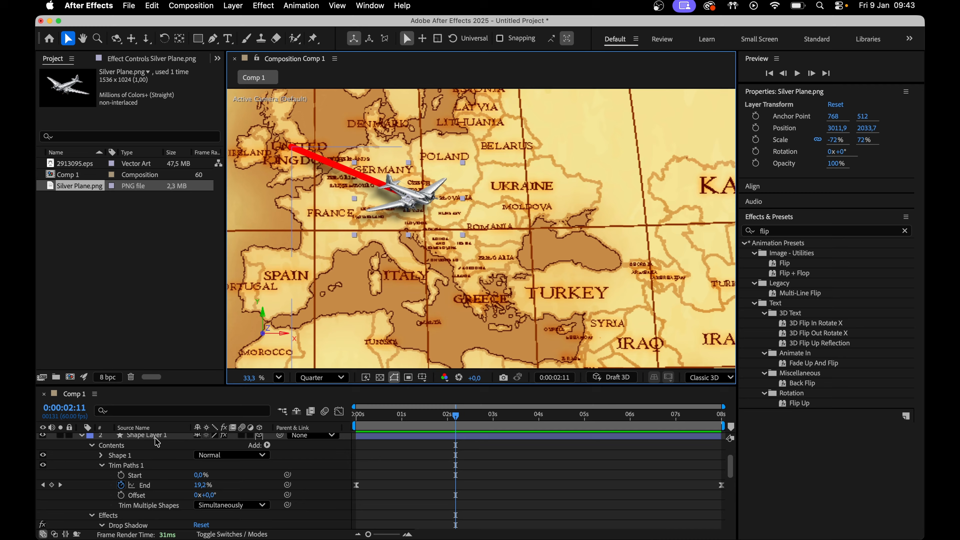
Enable Allow Scripts to Write Files and Access Network in the Scripting & Expressions preferences
left_click(91, 6)
mouse_move(95, 48)
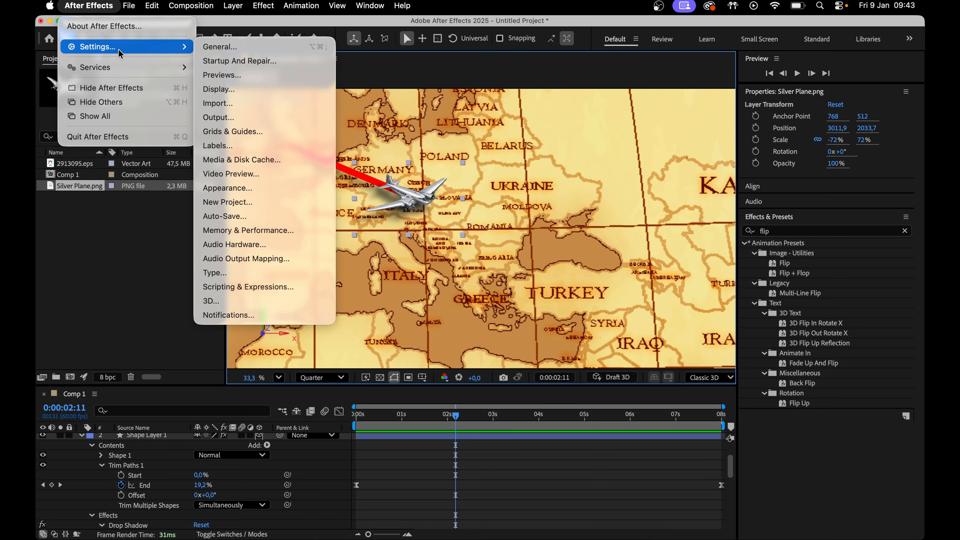
left_click(314, 287)
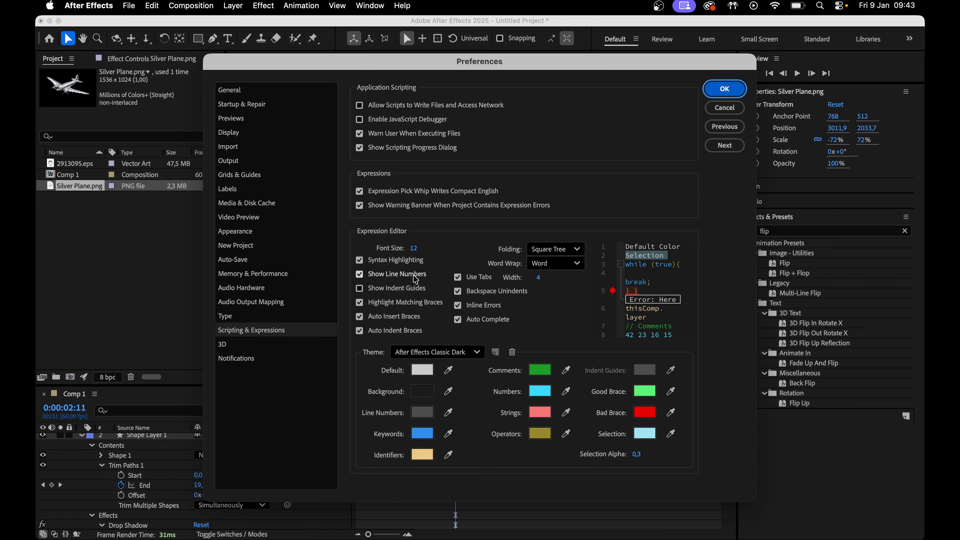
left_click(361, 108)
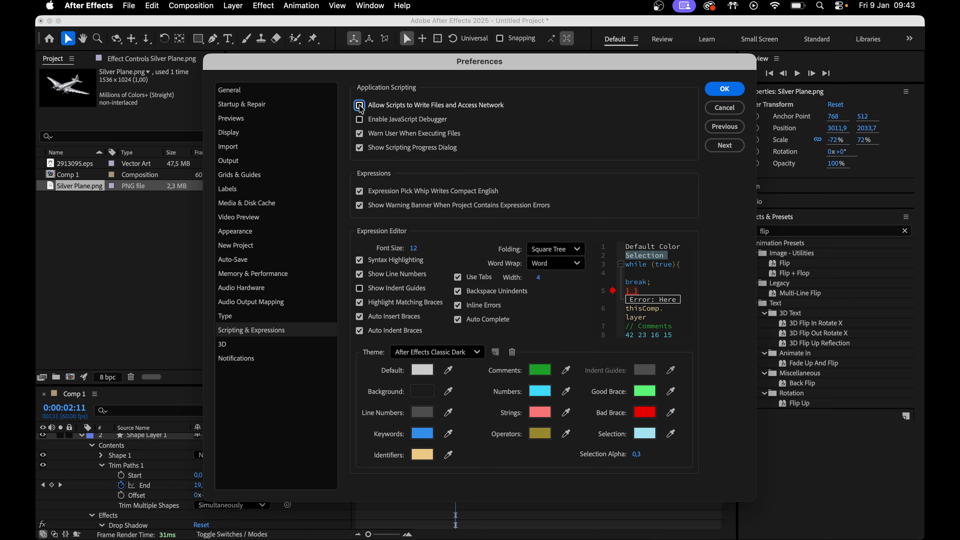
left_click(722, 91)
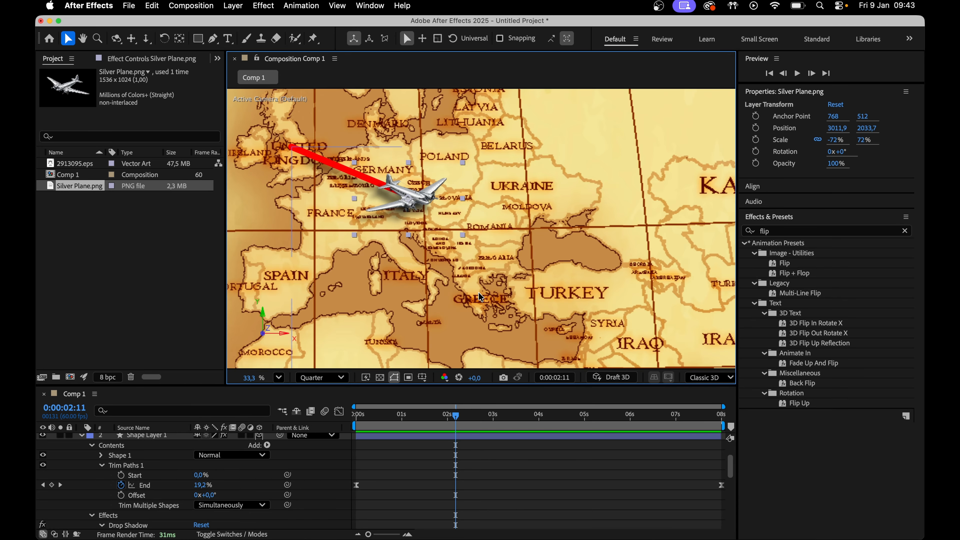
Open the Create Nulls From Paths panel
left_click(370, 5)
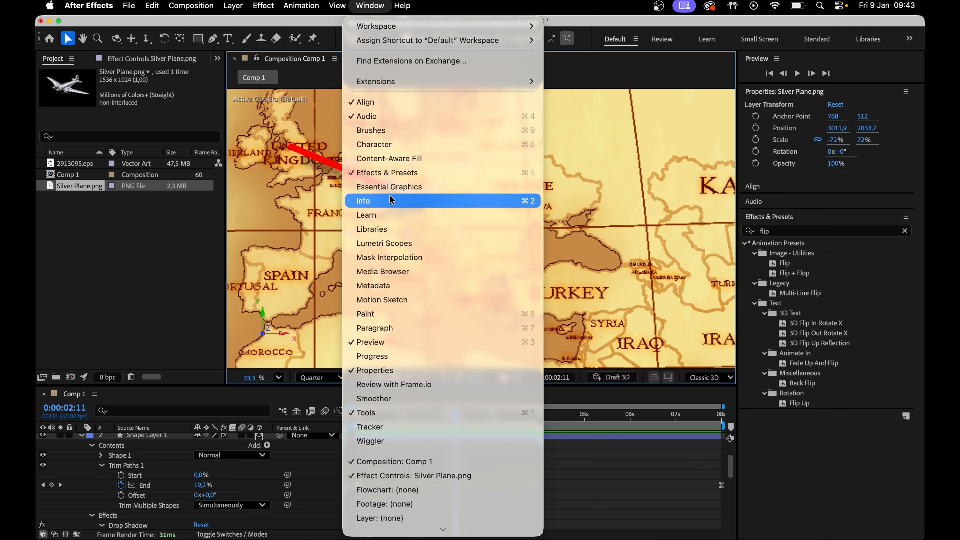
scroll(421, 359, "down", 3)
scroll(421, 360, "down", 2)
left_click(419, 508)
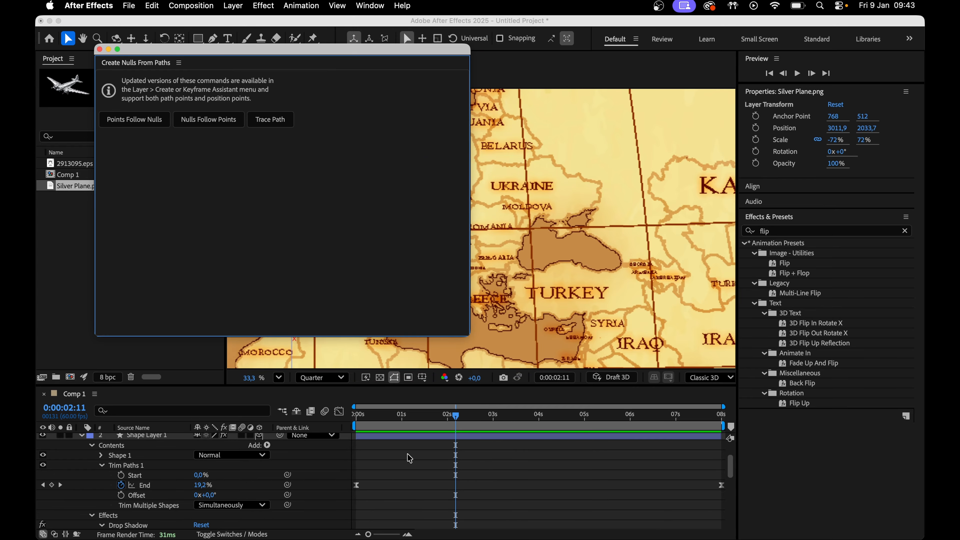
Select the route's Path property and run Trace Path to create a null following it
left_click(146, 437)
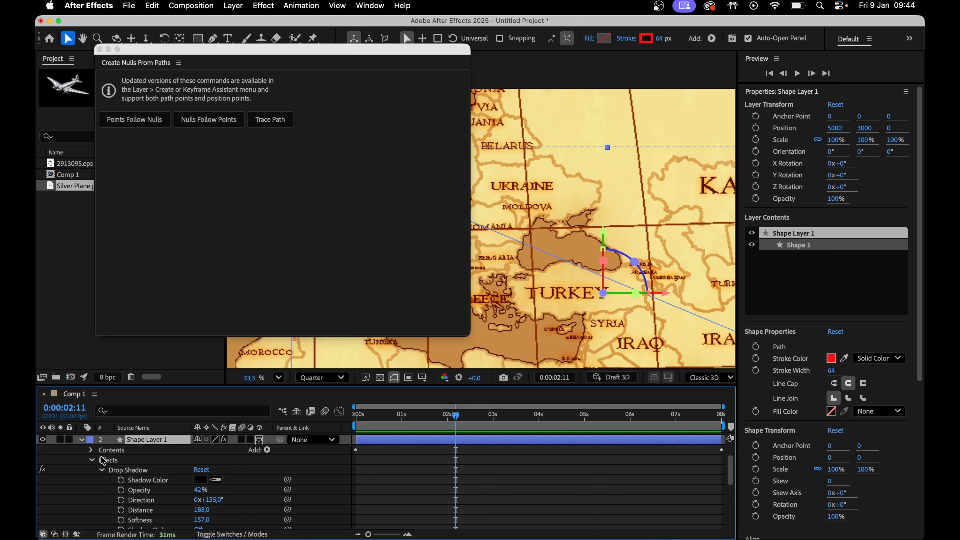
left_click(91, 450)
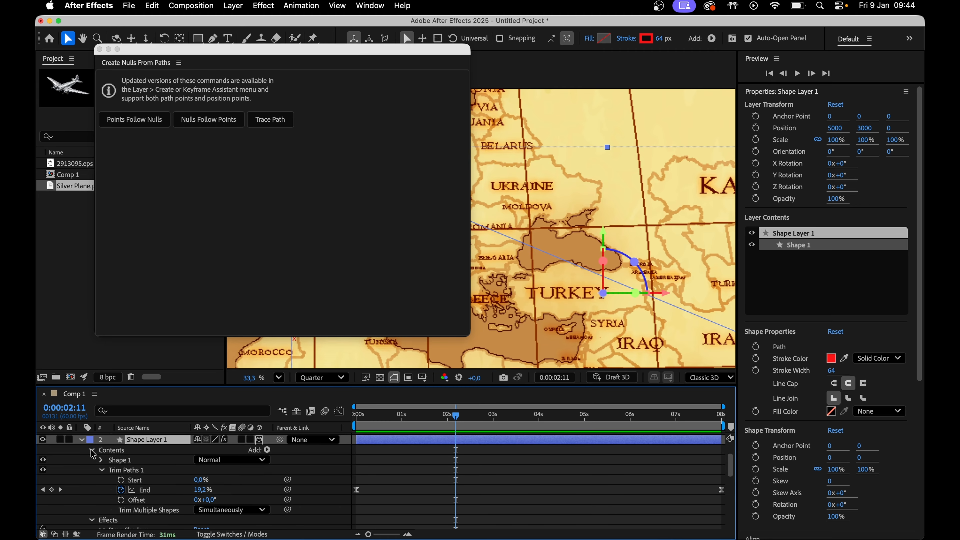
left_click(102, 460)
left_click(111, 470)
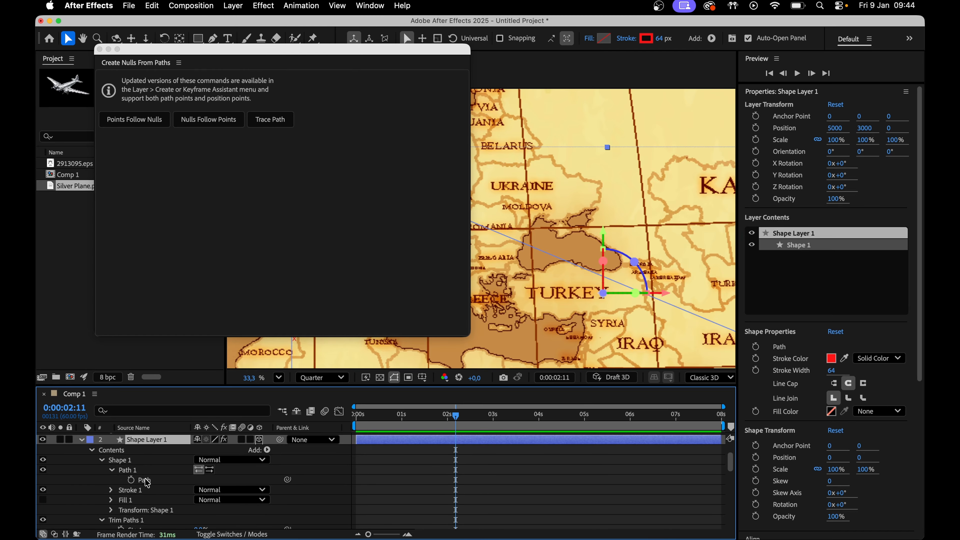
left_click(148, 483)
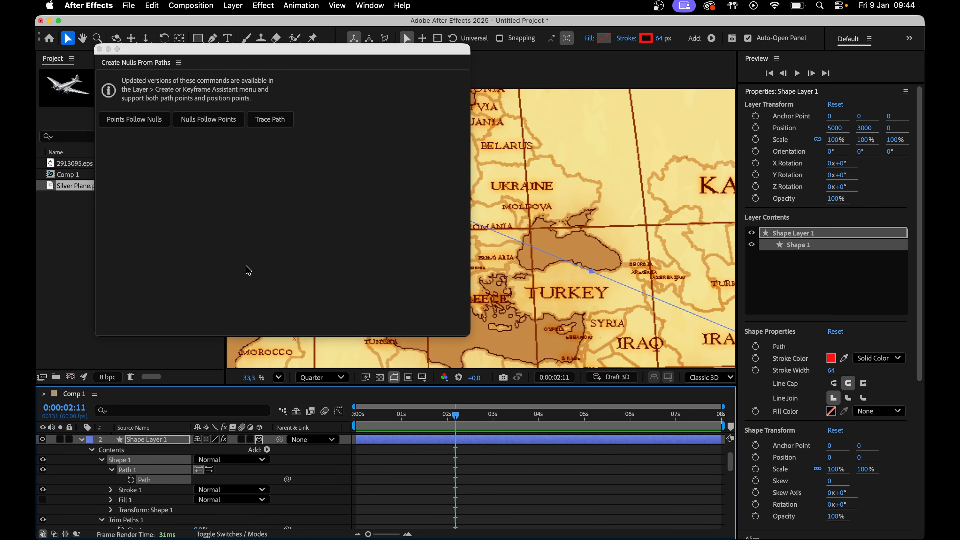
left_click(275, 124)
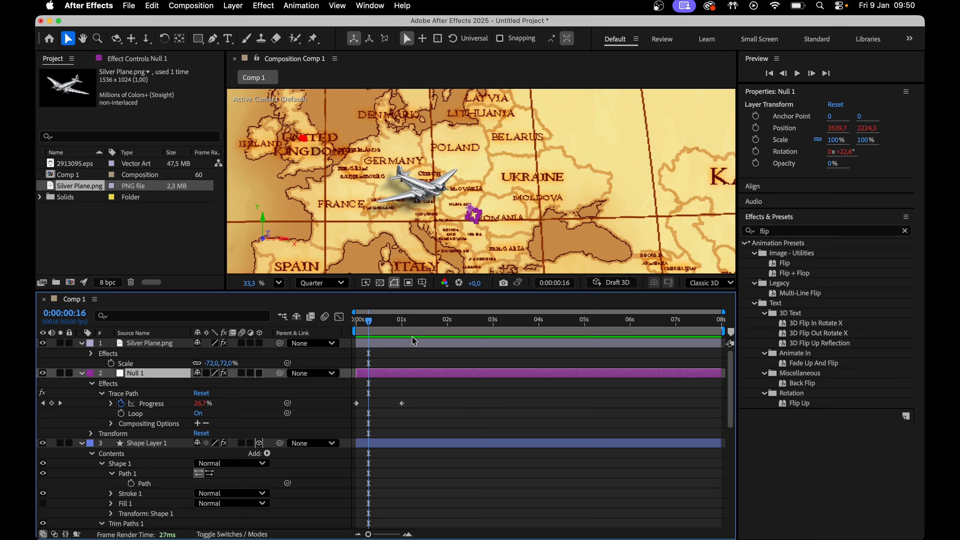
Replace the null's Trace Path Progress keyframes with the route's End keyframes
mouse_move(369, 325)
left_mouse_down()
mouse_move(356, 326)
mouse_move(418, 329)
left_mouse_up()
left_click(434, 404)
key("Home")
scroll(440, 406, "down", 5)
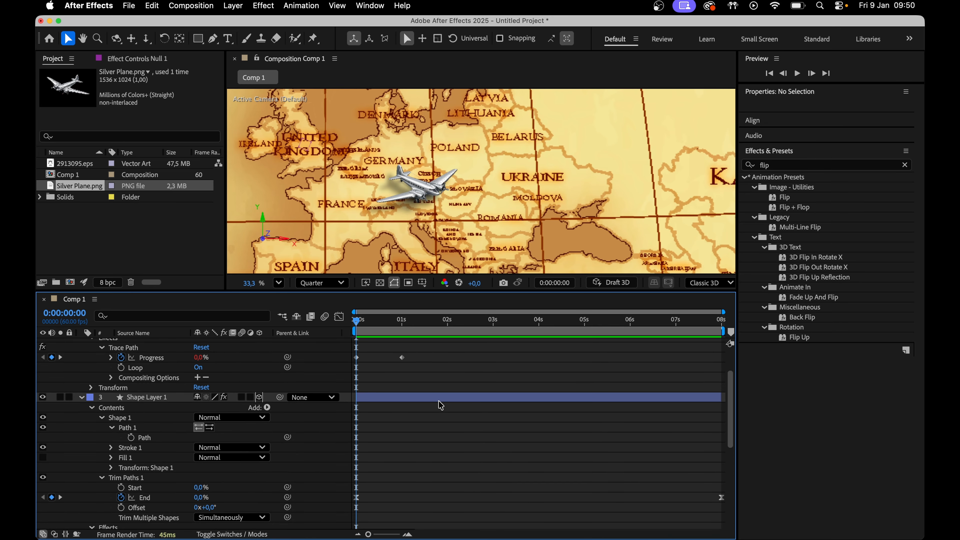
scroll(169, 387, "up", 2)
left_click(169, 387)
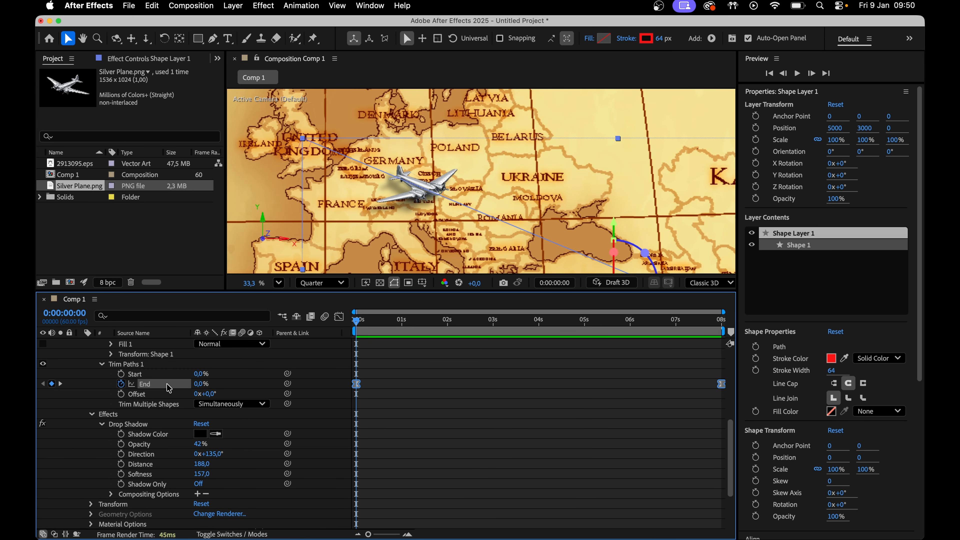
scroll(533, 408, "up", 5)
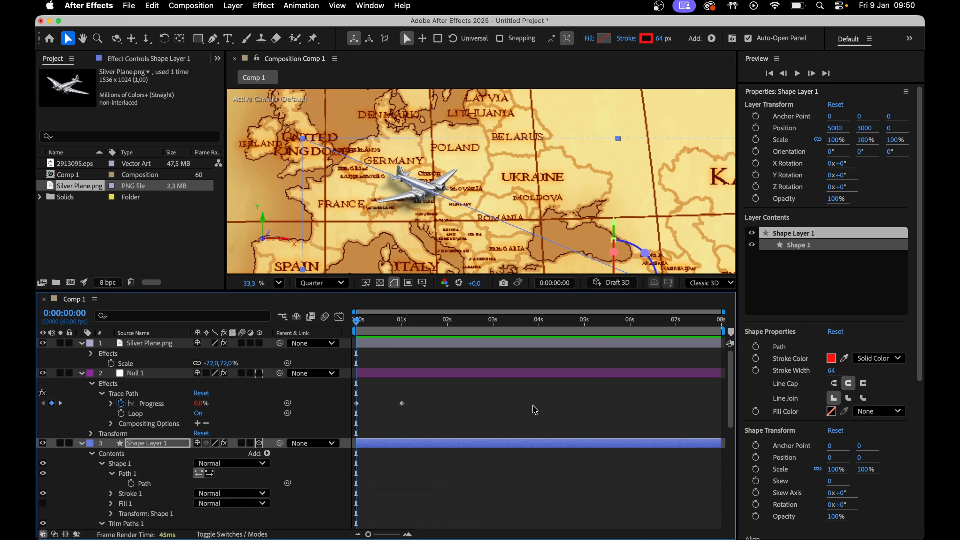
left_click(159, 405)
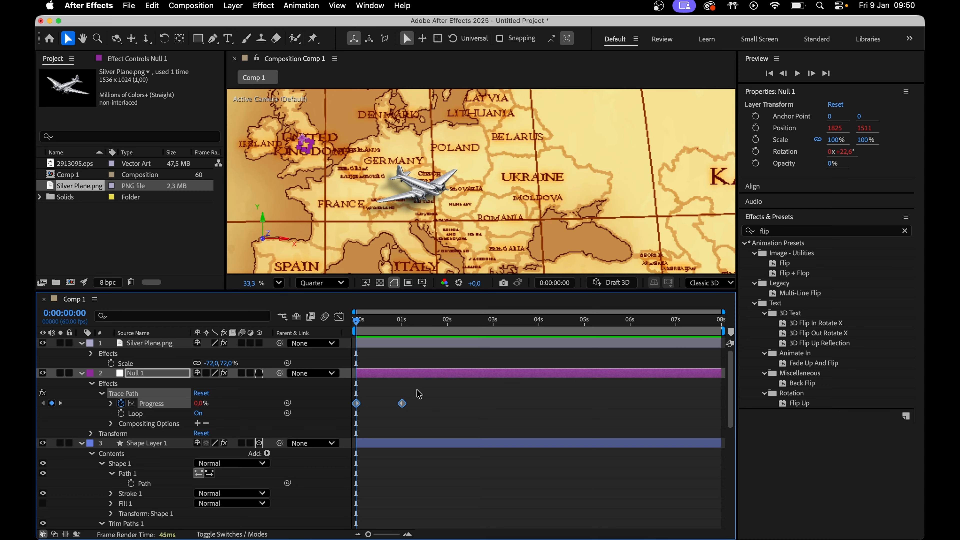
key("Delete")
key("super+z")
left_click_drag(358, 323, 626, 357)
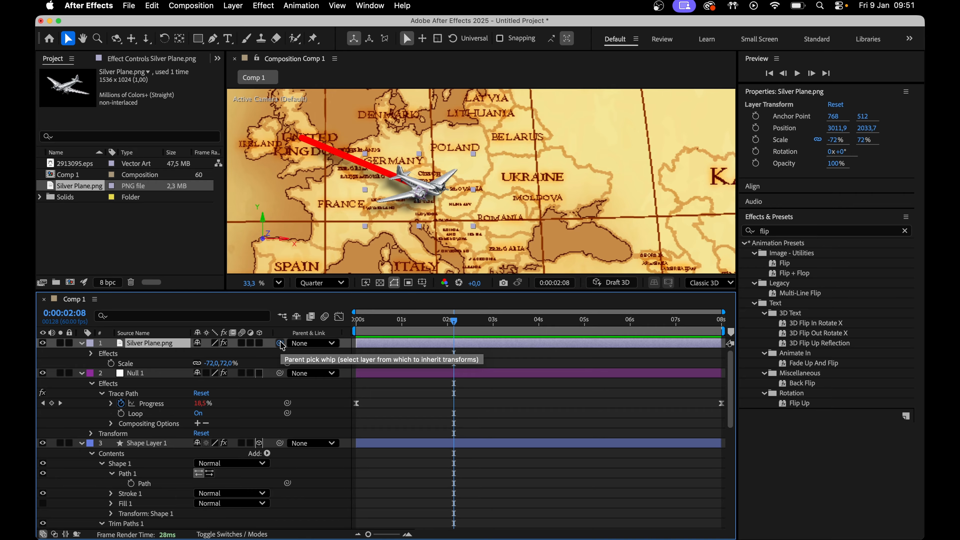
Parent the plane layer to Null 1 and scrub through the route animation
left_click_drag(279, 343, 171, 374)
left_click(437, 325)
left_click_drag(417, 324, 386, 324)
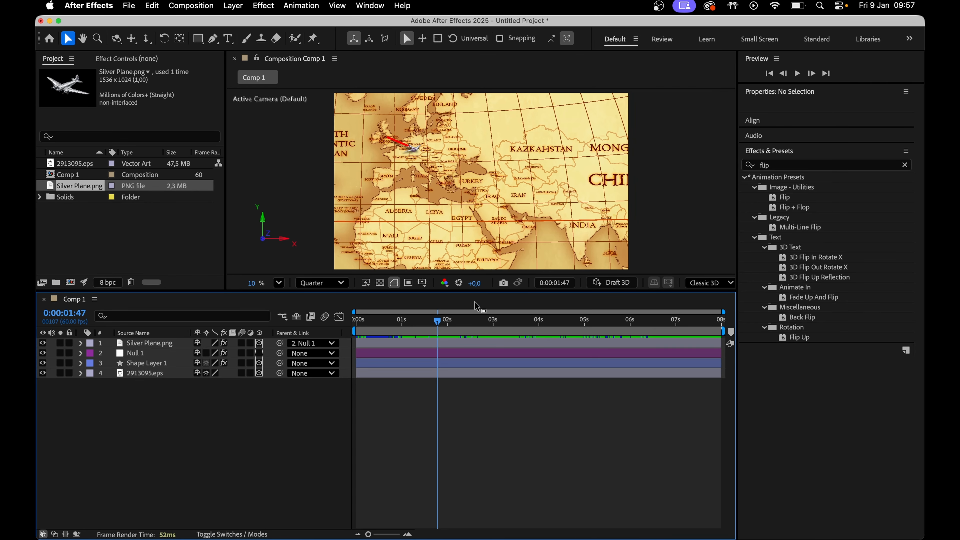
left_click_drag(438, 325, 568, 324)
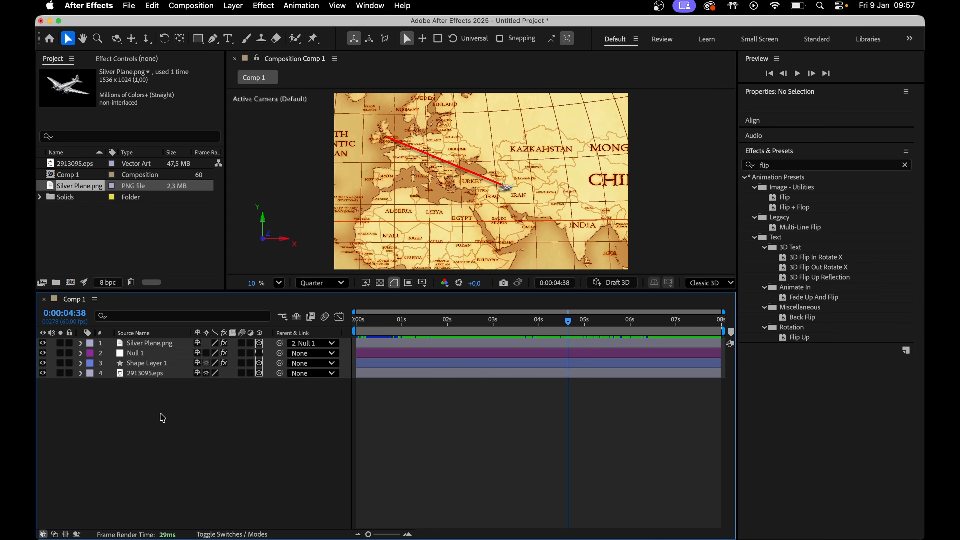
Pre-compose all four layers into a new composition named Map Animation
left_click_drag(161, 412, 159, 339)
right_click(159, 348)
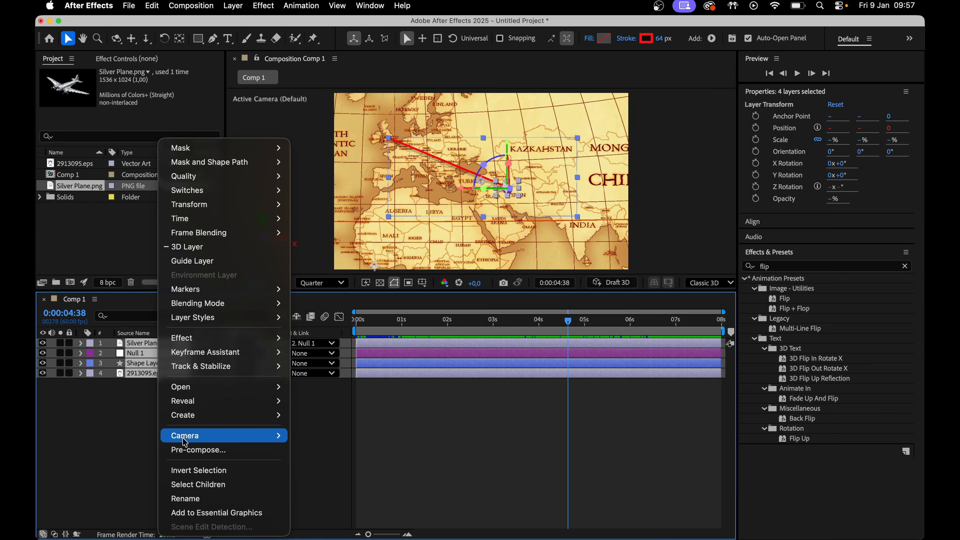
left_click(204, 448)
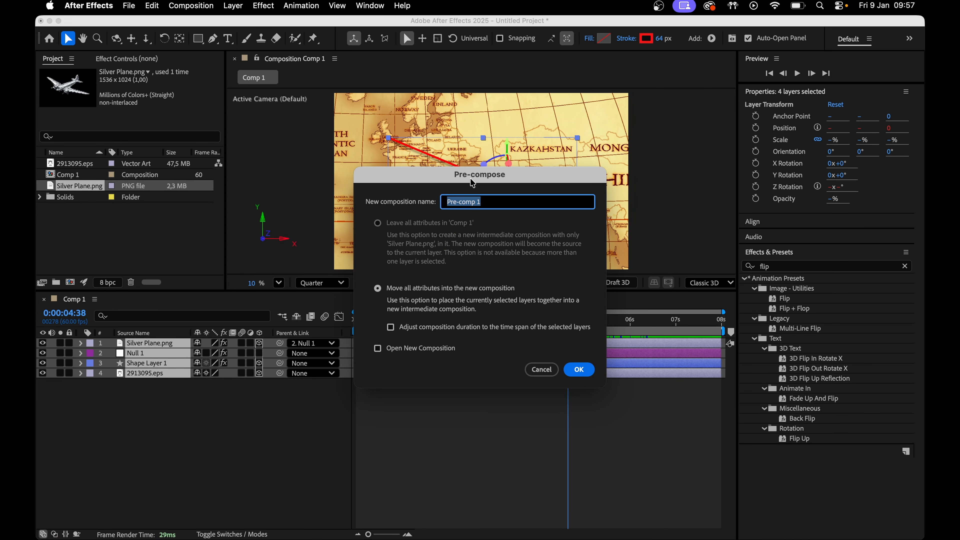
type("Ma")
key("Return")
Rename the main composition Camera Animation and set its size to 3840 × 2160 px
right_click(202, 365)
left_click(234, 395)
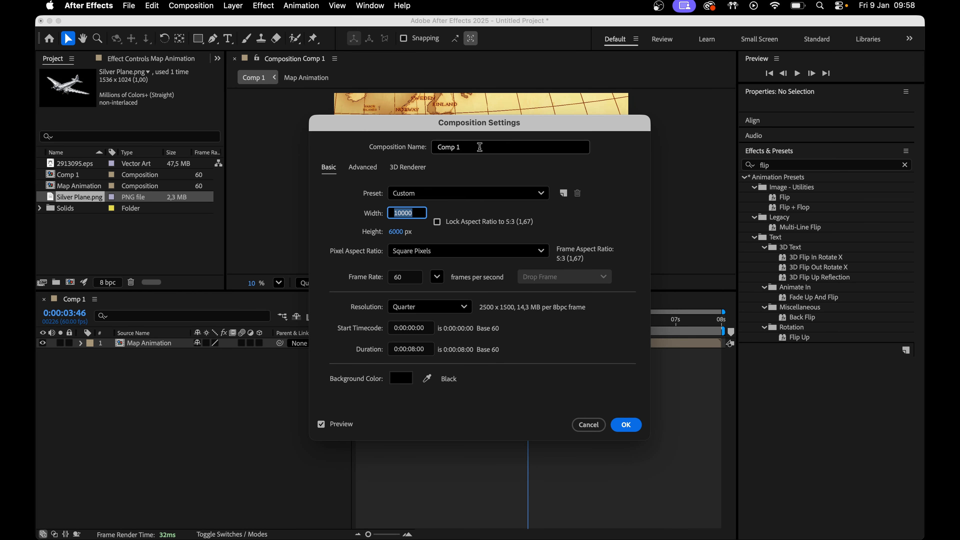
type("Camer")
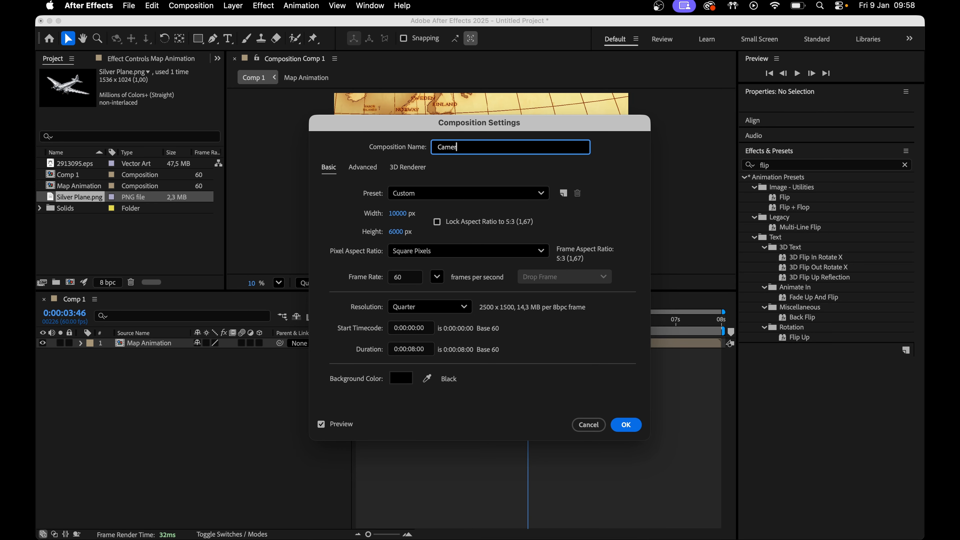
type("a Animation")
left_click(399, 213)
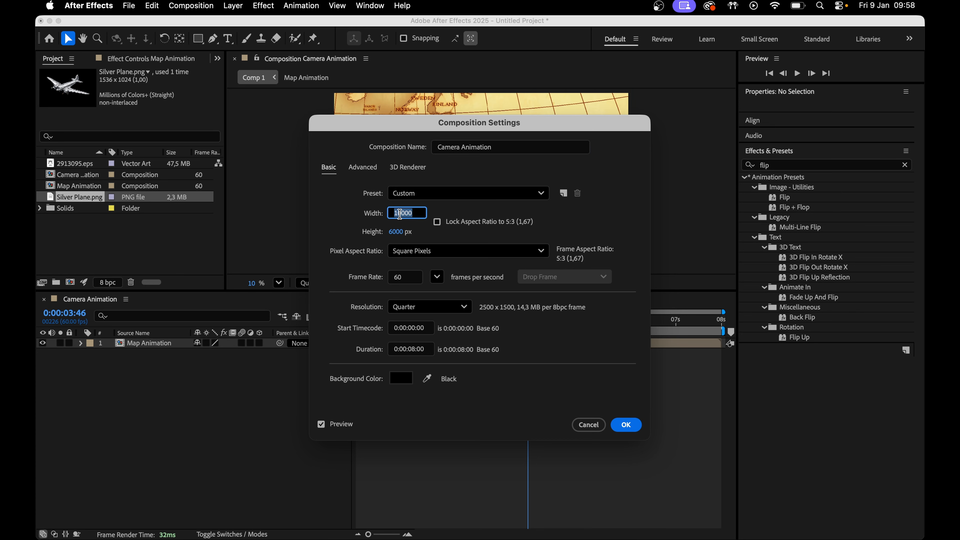
type("3")
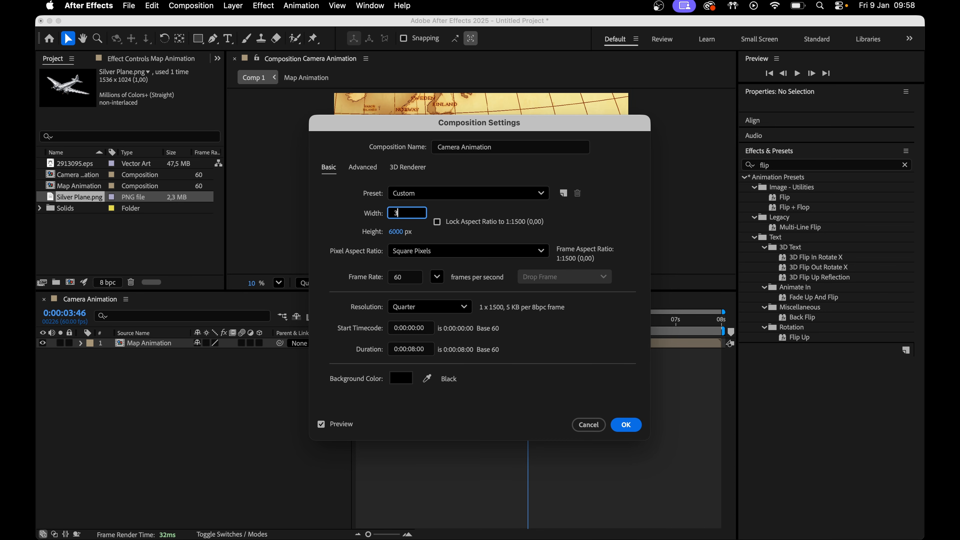
type("840")
key("Tab")
type("2")
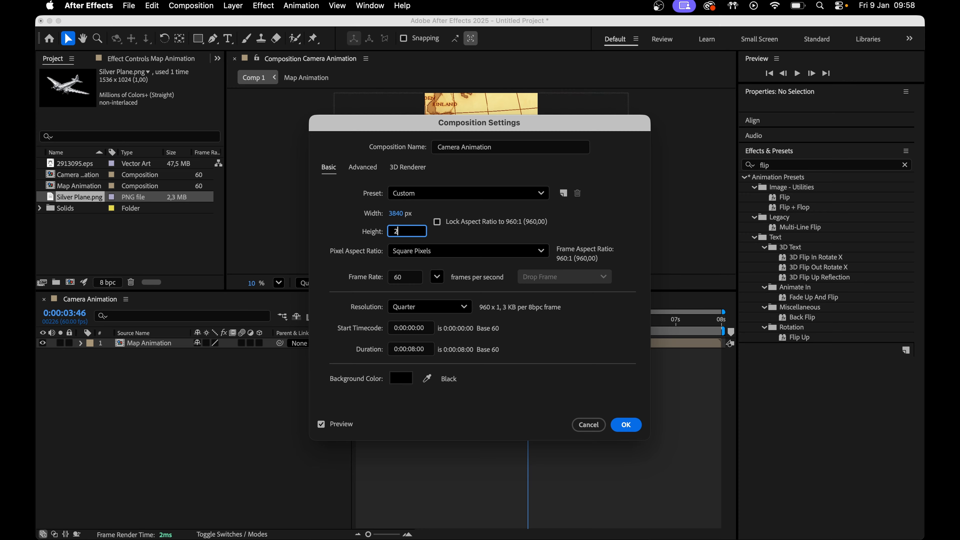
type("160")
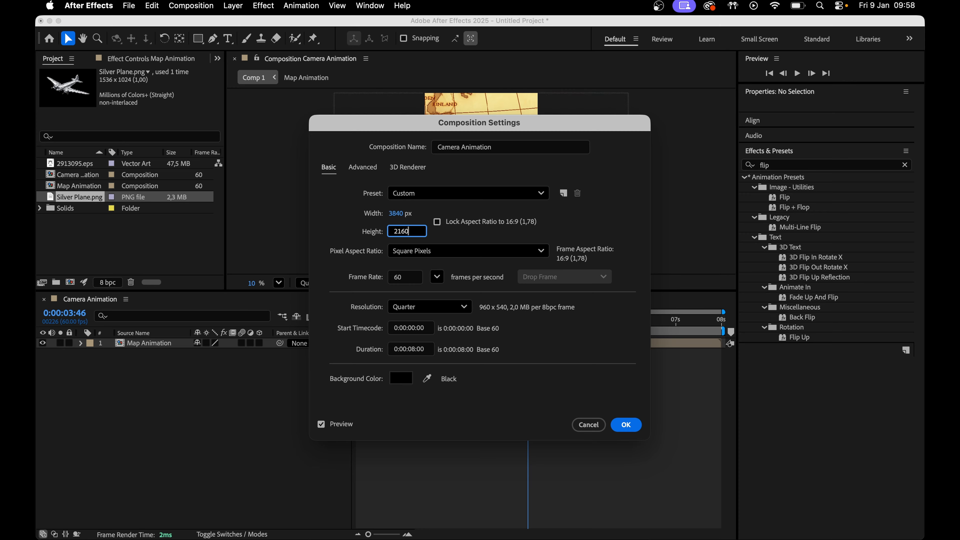
left_click(630, 425)
Make the Map Animation layer 3D
left_click(407, 321)
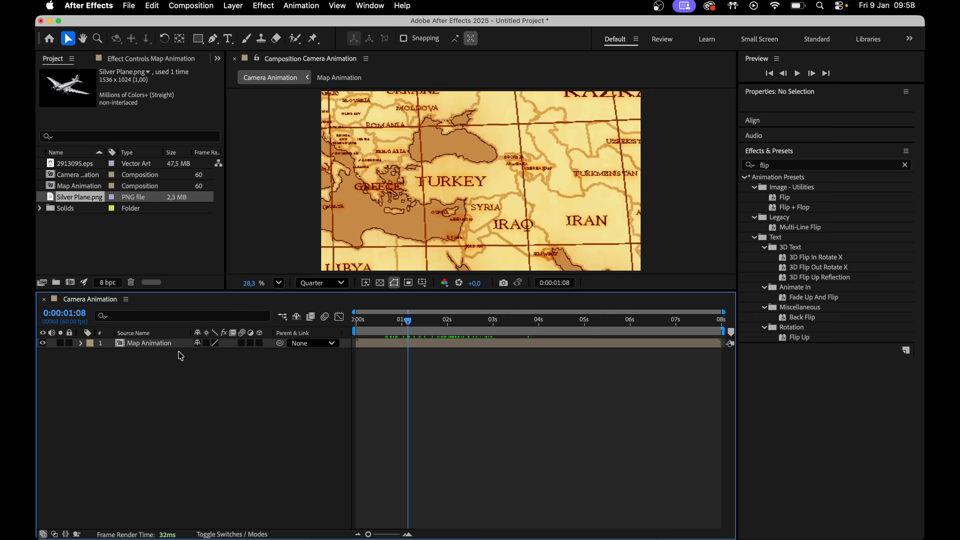
left_click(206, 344)
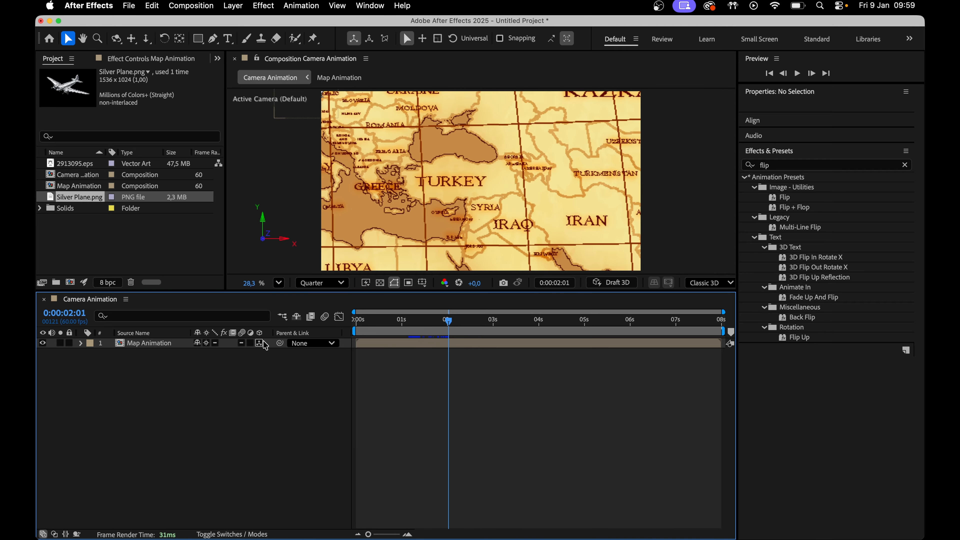
Create a new two-node camera using the 35mm preset with an F-Stop of 0,2
left_click(259, 343)
right_click(228, 366)
mouse_move(287, 374)
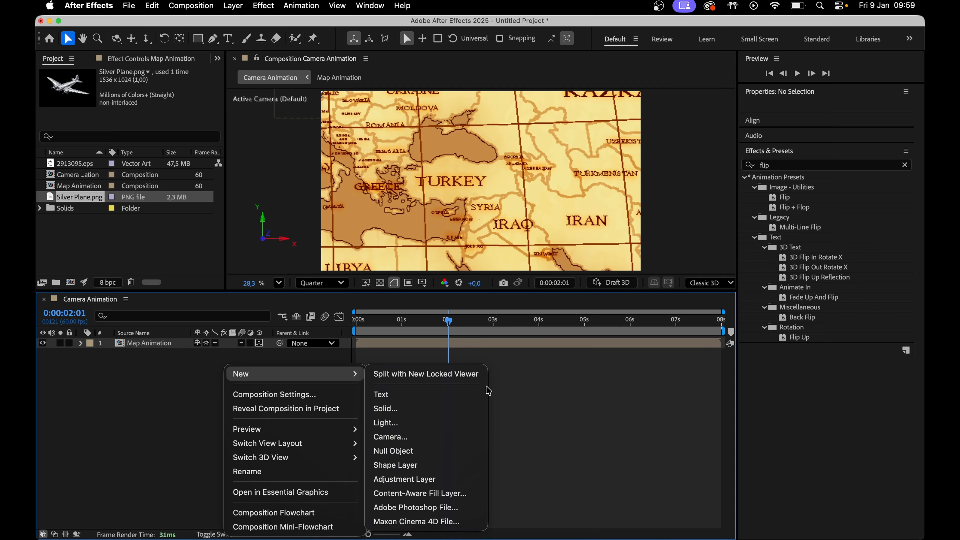
left_click(461, 437)
left_click(553, 193)
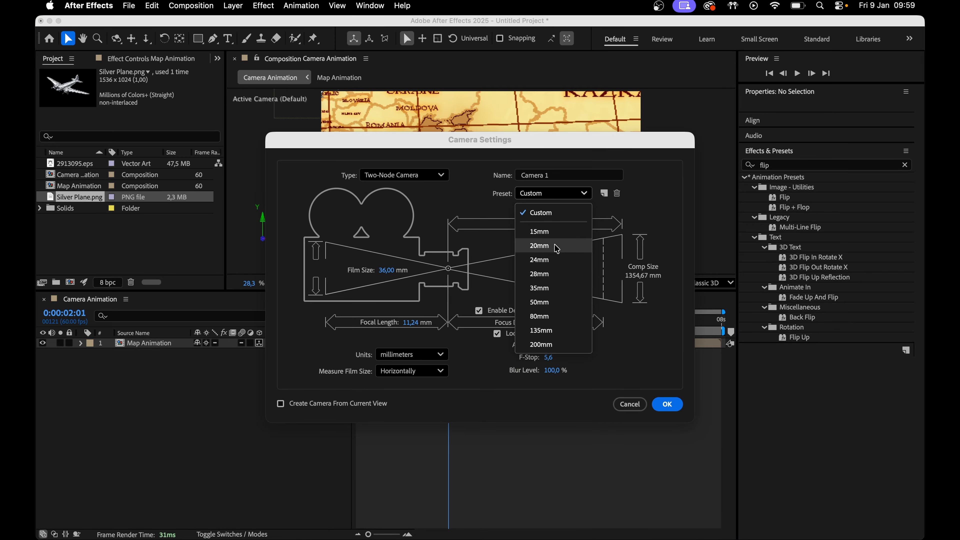
left_click(553, 288)
left_click(548, 357)
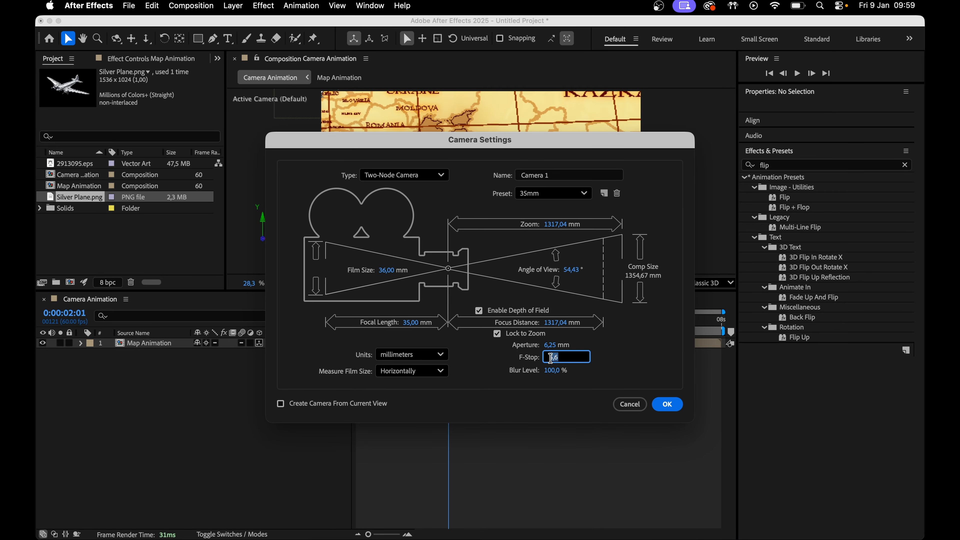
type("0,2")
left_click(668, 404)
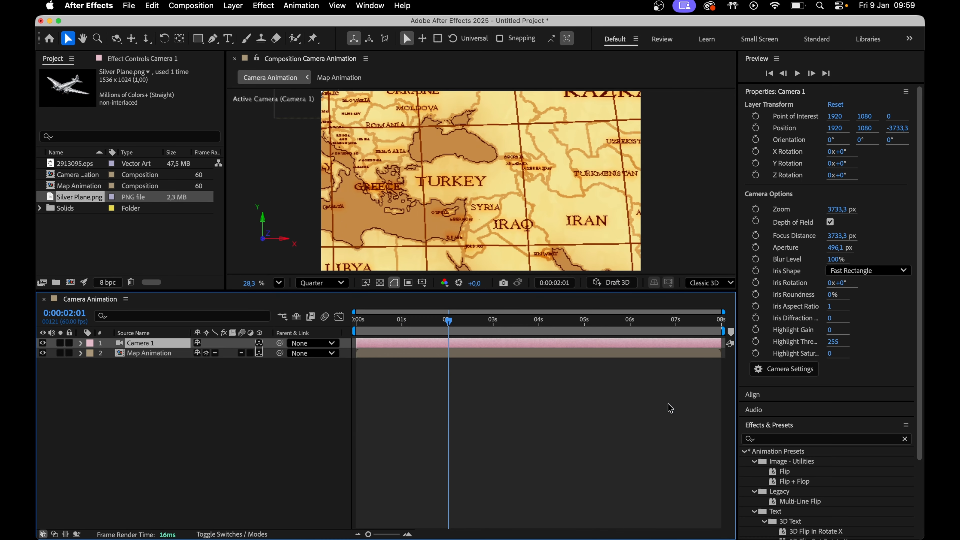
Pan and dolly the camera to frame western Europe with the plane
left_click(123, 40)
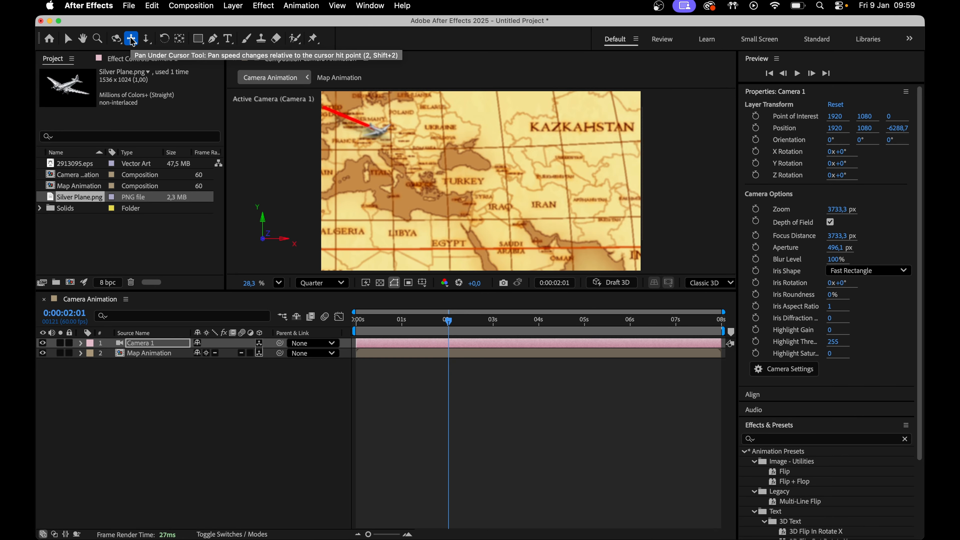
left_click(147, 39)
left_click(130, 38)
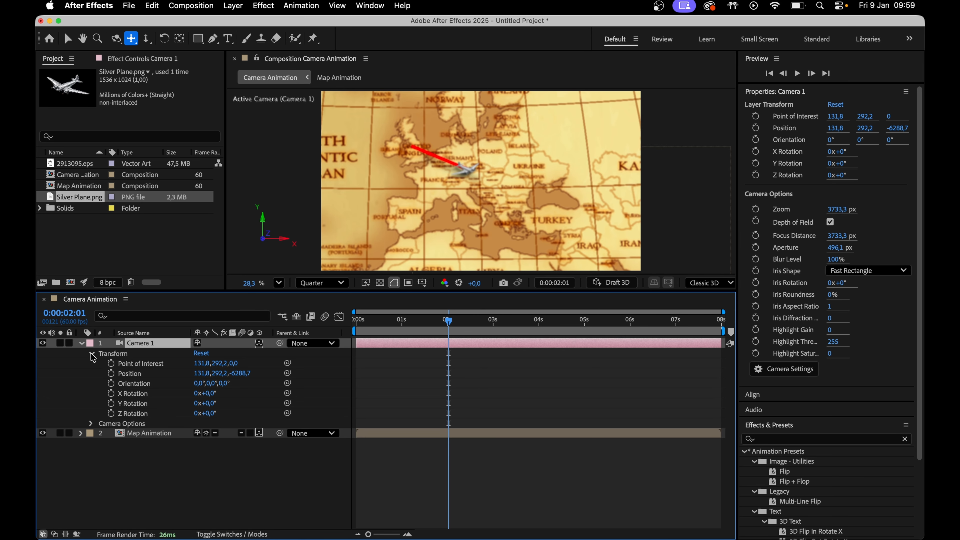
Raise the camera's focus distance to about 5650 px, switching the preview resolution to Full
left_click(91, 354)
left_click(91, 364)
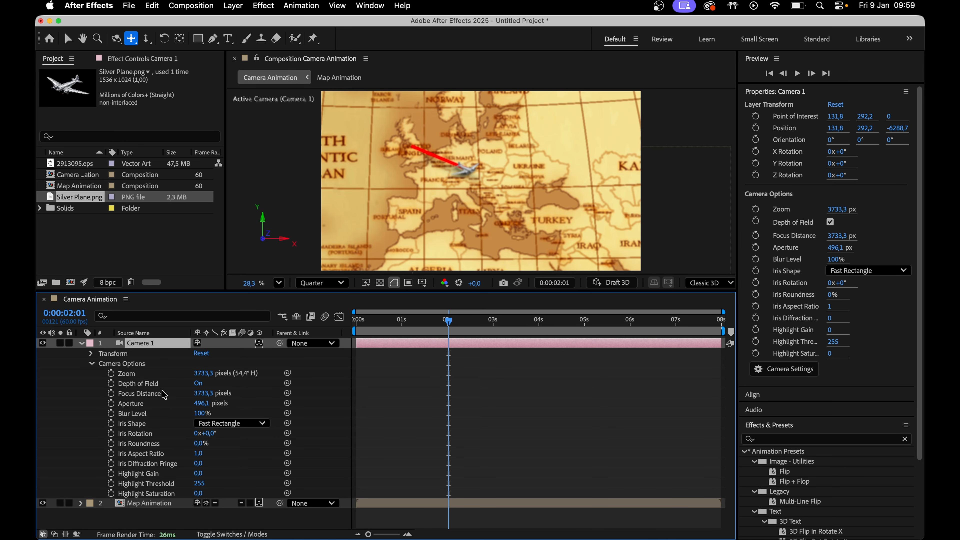
left_click_drag(200, 394, 590, 363)
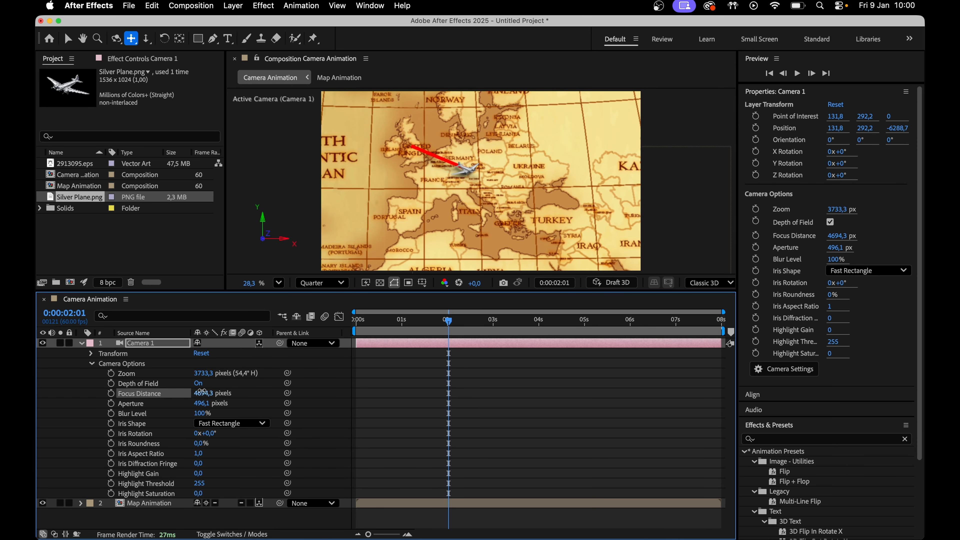
left_click_drag(200, 394, 601, 378)
left_click(325, 284)
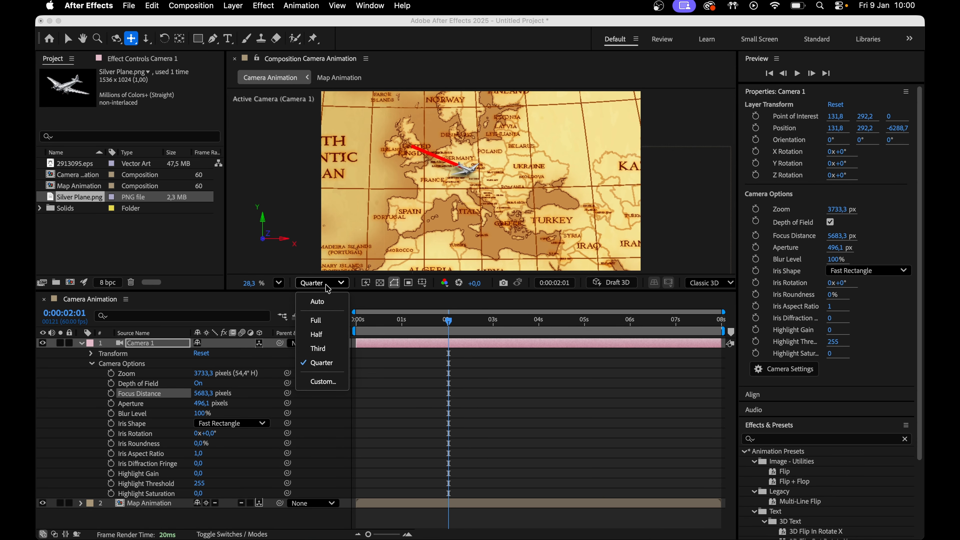
left_click(327, 321)
left_click_drag(203, 394, 182, 394)
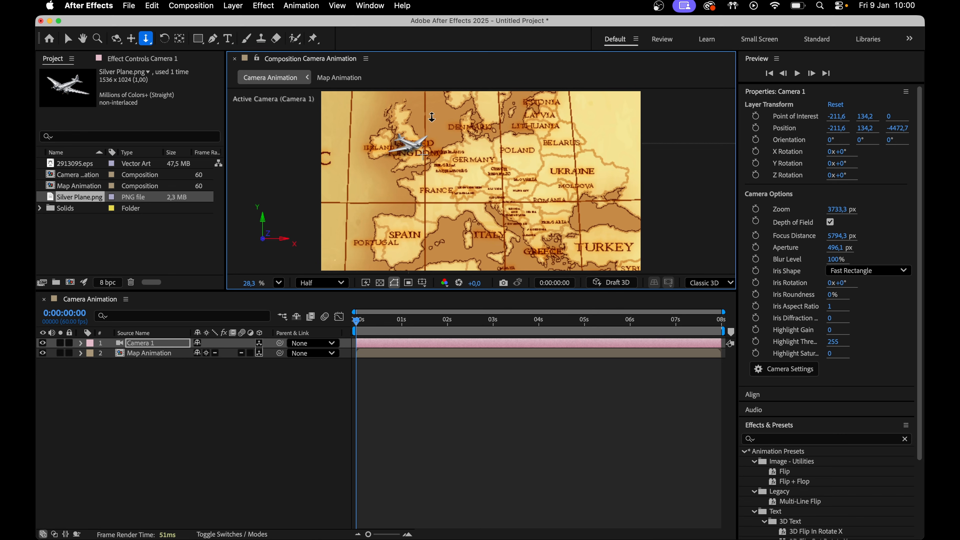
Dolly and pan the camera to frame Britain and the plane at the start of the timeline
left_click_drag(433, 140, 432, 121)
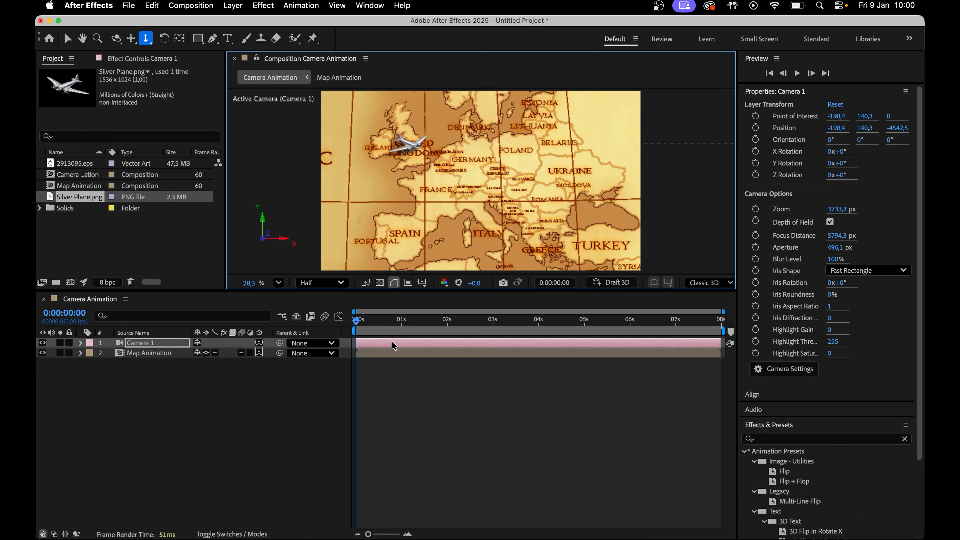
left_click(131, 39)
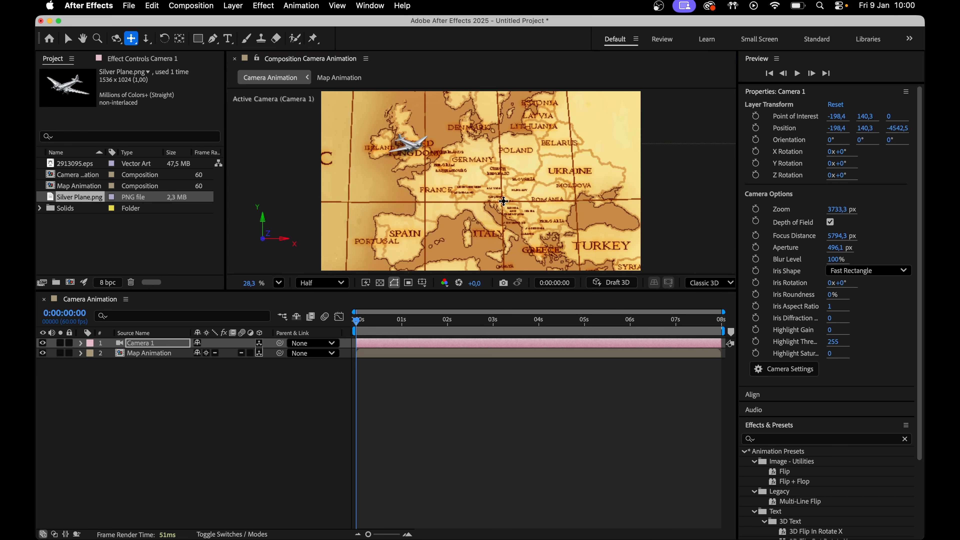
left_click_drag(503, 202, 485, 192)
Set keyframes on the camera's Point of Interest, Position, Orientation and X, Y, Z Rotation
left_click(82, 343)
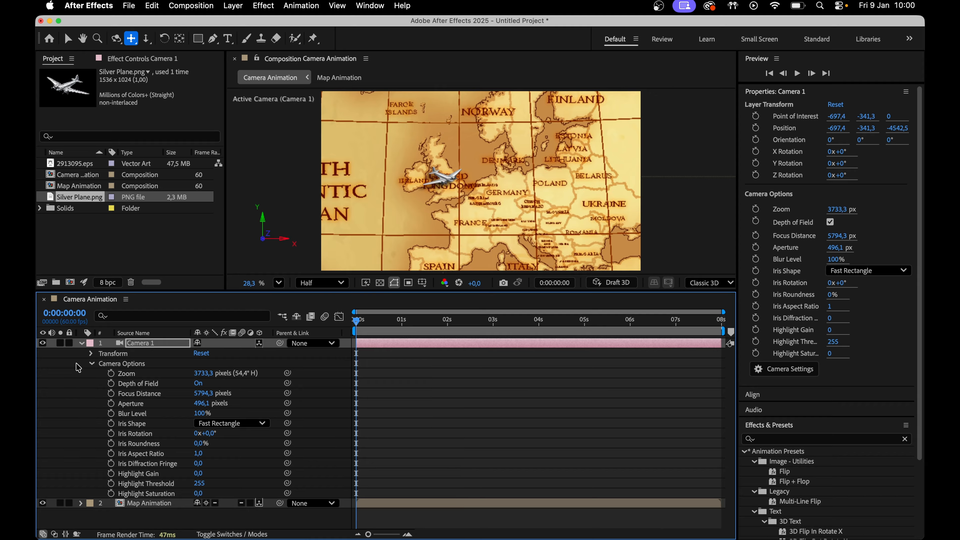
left_click(90, 354)
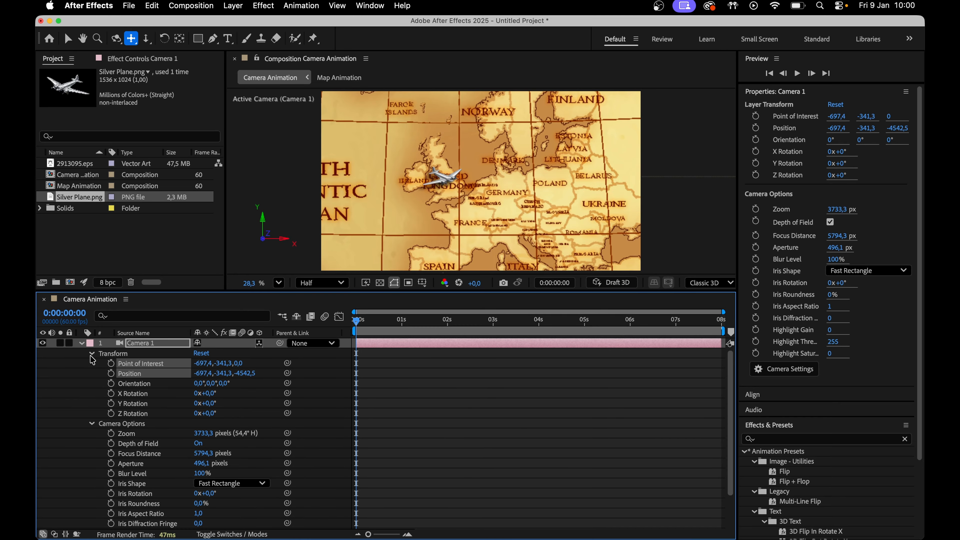
left_click(111, 364)
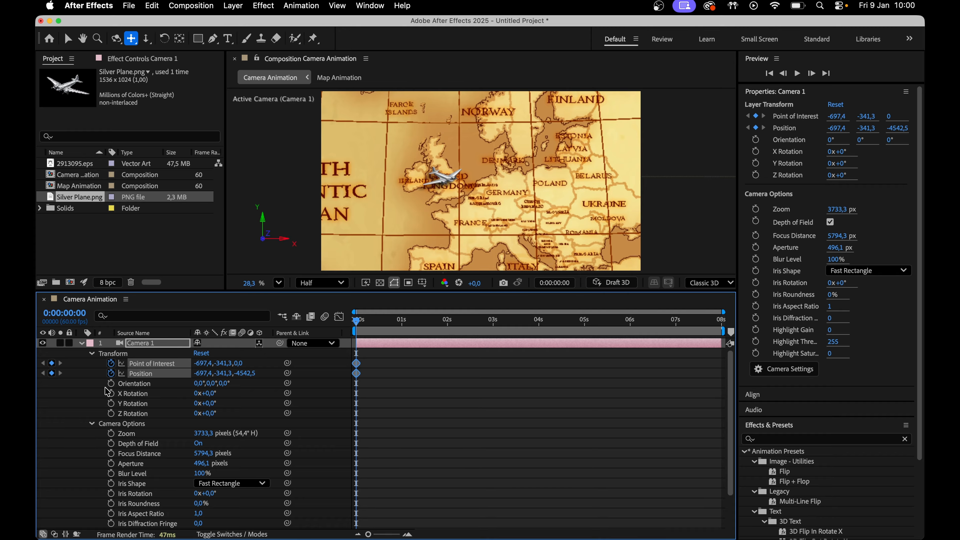
left_click(110, 383)
left_click(111, 393)
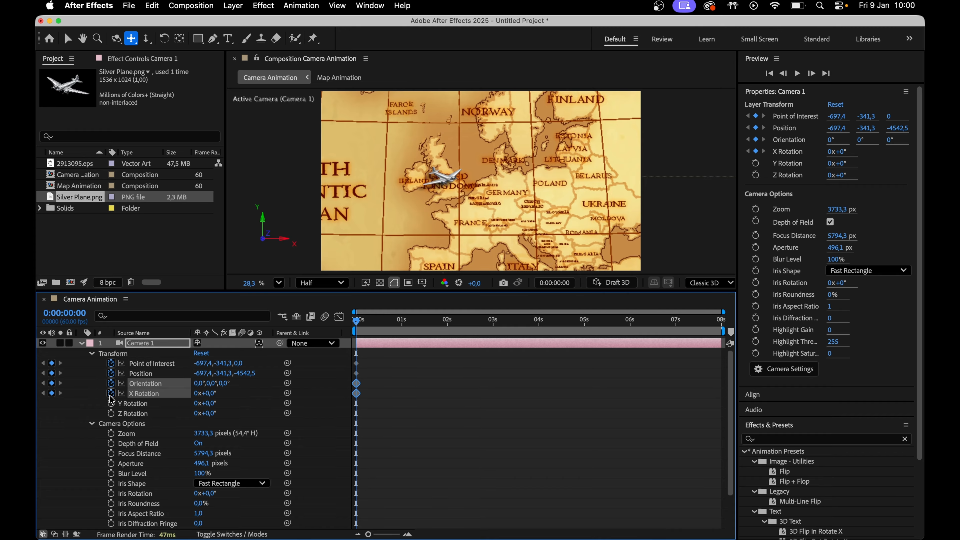
left_click(110, 404)
left_click(110, 414)
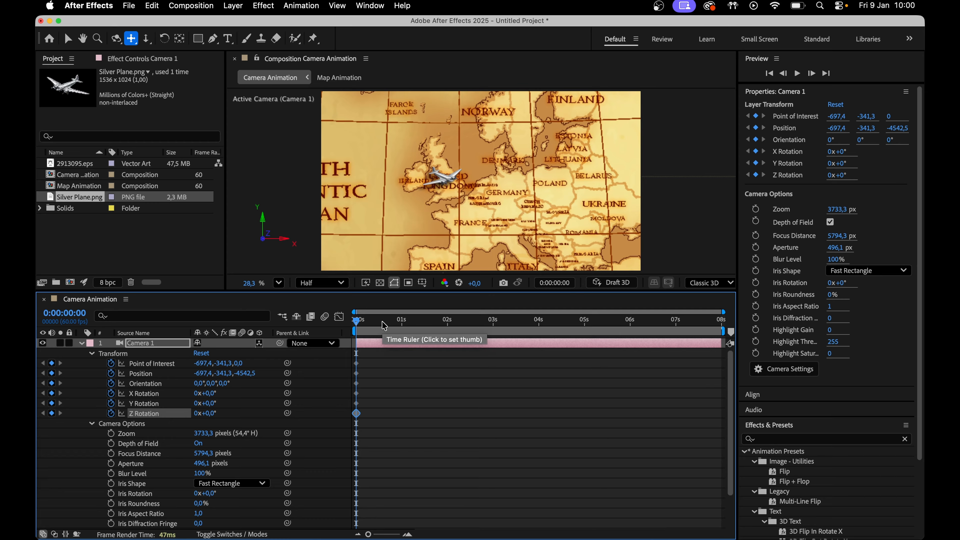
At the last frame, pan the camera along the route to frame the plane over India
left_click_drag(382, 325, 728, 342)
left_click_drag(490, 190, 384, 122)
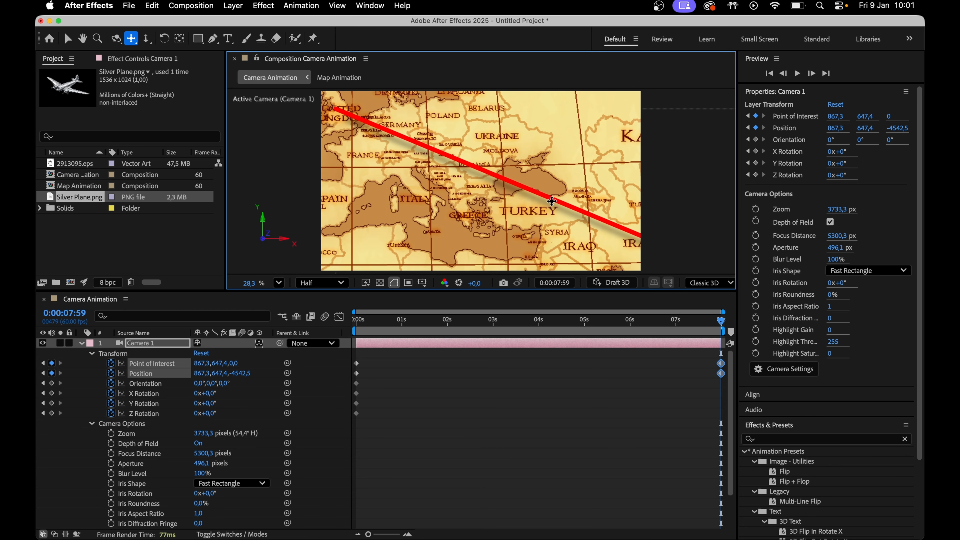
left_click_drag(550, 201, 167, 71)
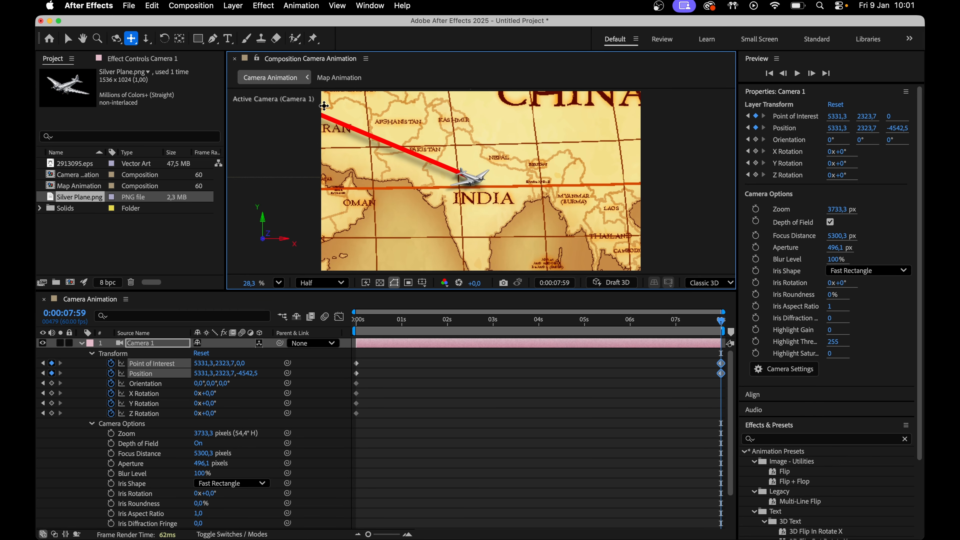
left_click_drag(423, 145, 434, 150)
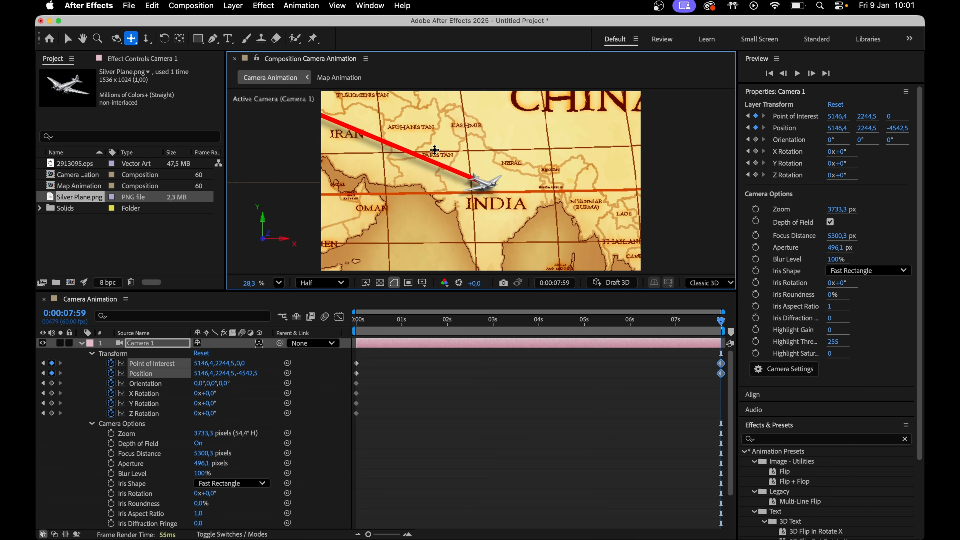
left_click_drag(465, 312, 722, 322)
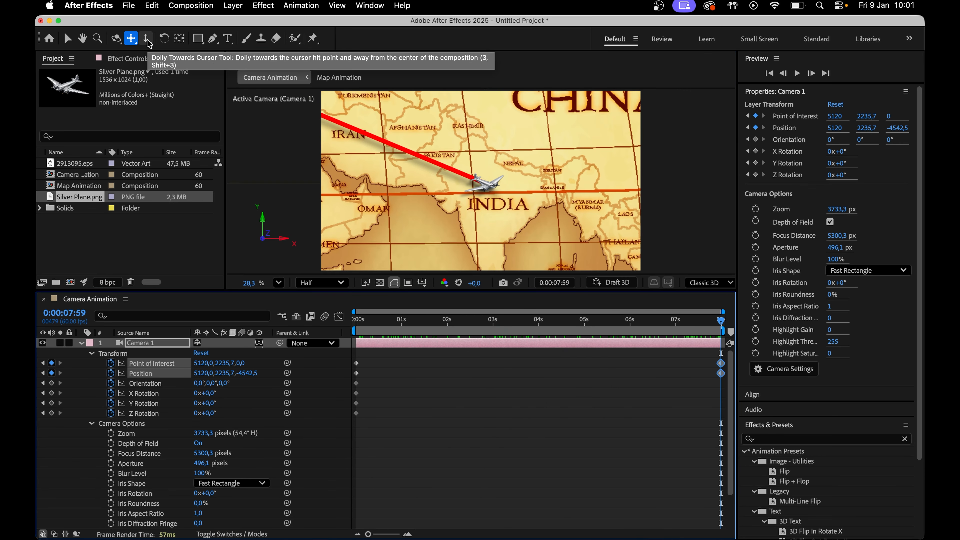
Refine the final camera framing over India by dollying, tilting the Z rotation and orbiting the camera
left_click(146, 39)
left_click_drag(480, 197, 482, 206)
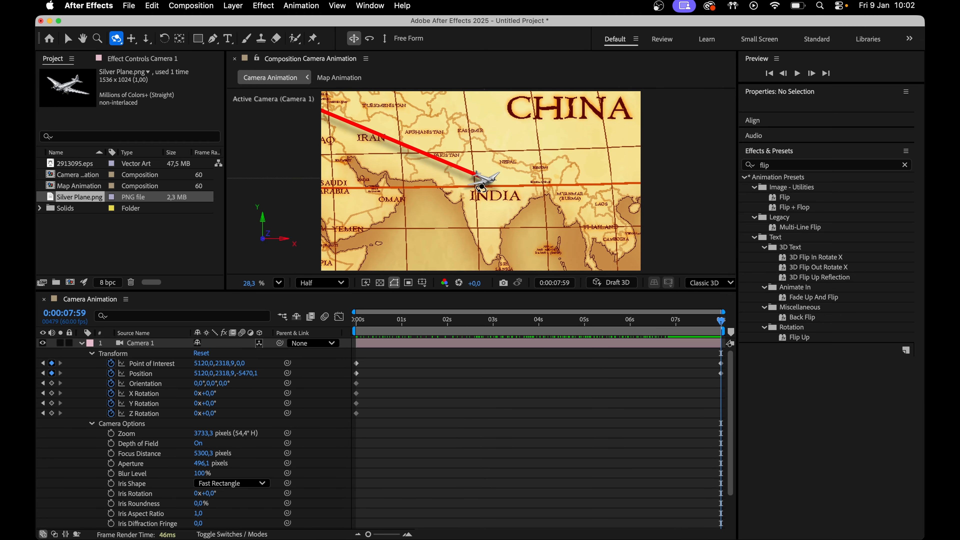
left_click_drag(481, 189, 481, 178)
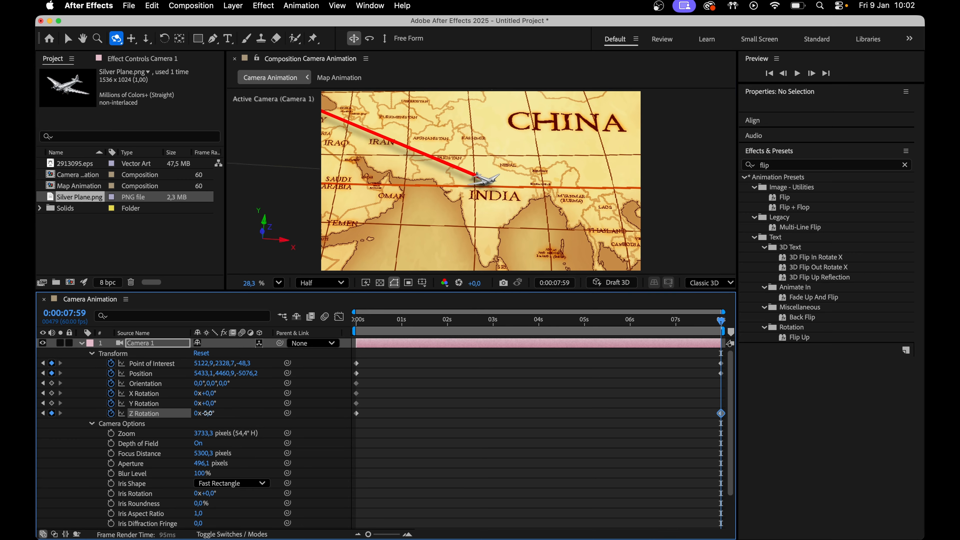
left_click_drag(207, 413, 206, 413)
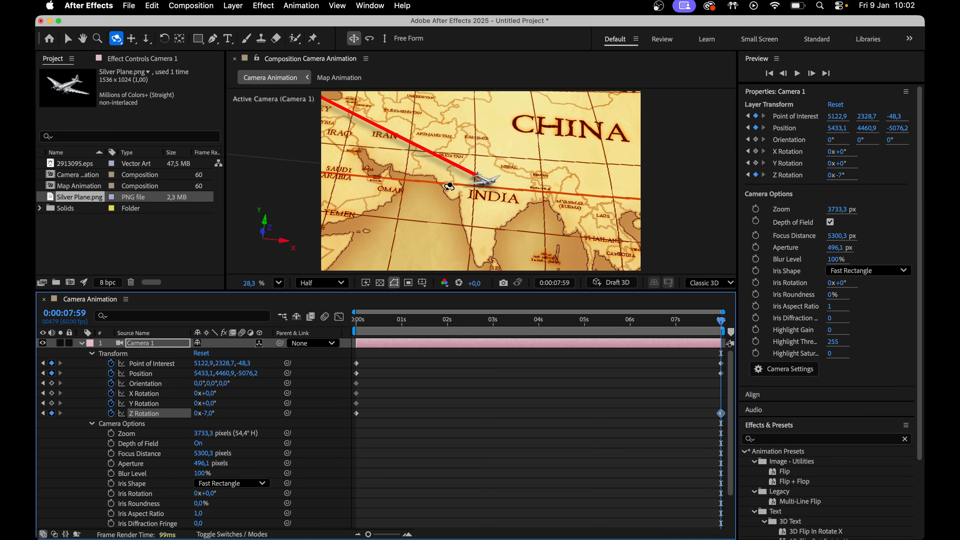
left_click_drag(441, 187, 440, 185)
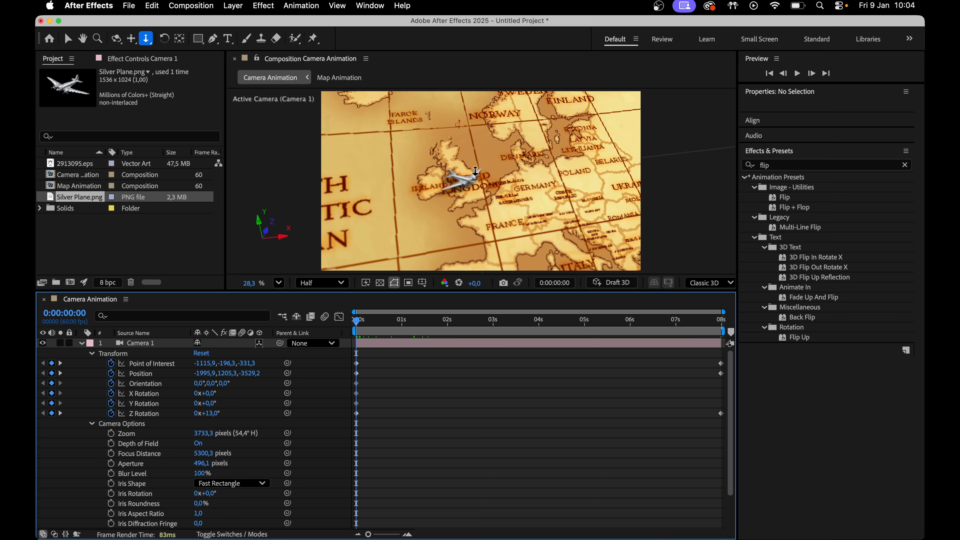
left_click_drag(476, 171, 477, 185)
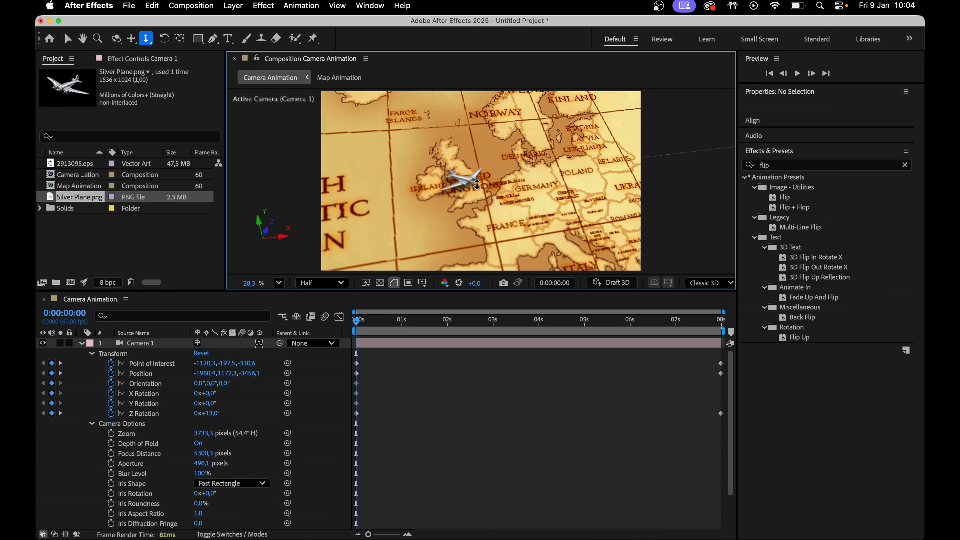
Keyframe the camera's focus distance at the start and set it to about 3964 px at the end
left_click_drag(352, 322, 419, 335)
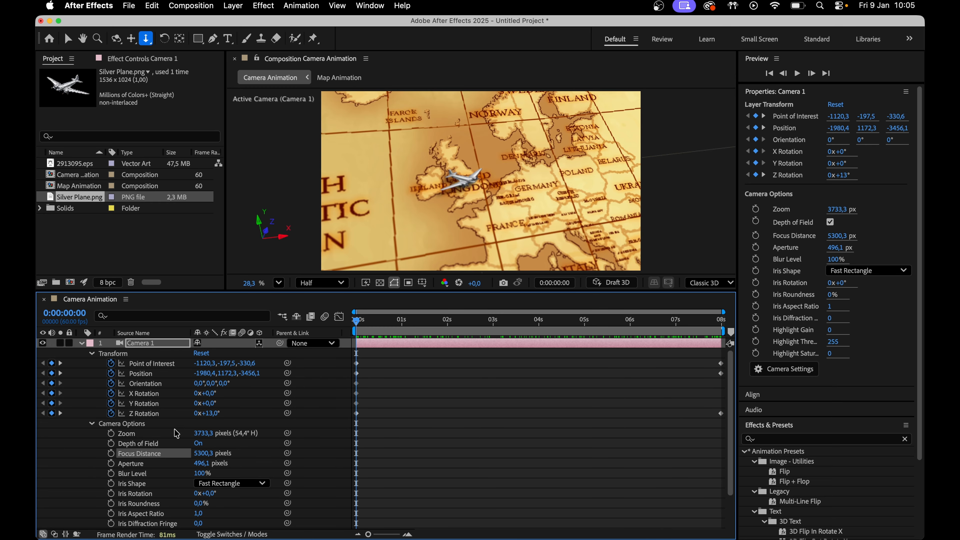
left_click(110, 455)
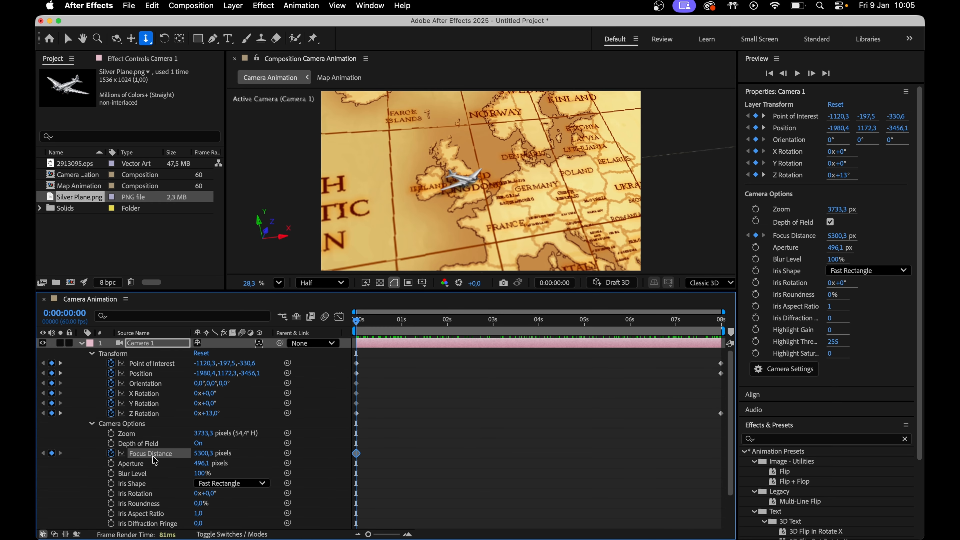
left_click_drag(207, 456, 36, 455)
left_click_drag(206, 455, 36, 463)
left_click_drag(204, 457, 375, 379)
left_click_drag(449, 325, 747, 340)
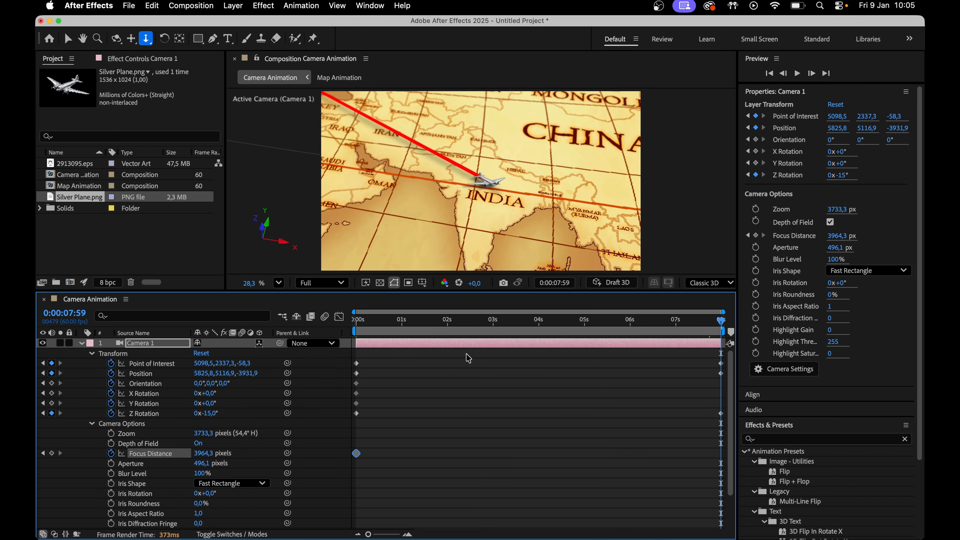
left_click_drag(204, 453, 159, 450)
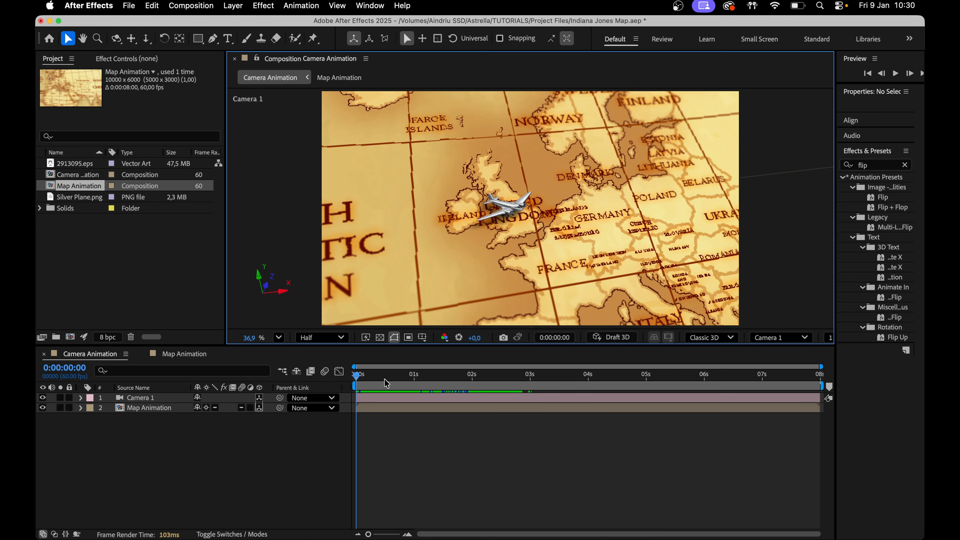
left_click_drag(387, 383, 341, 394)
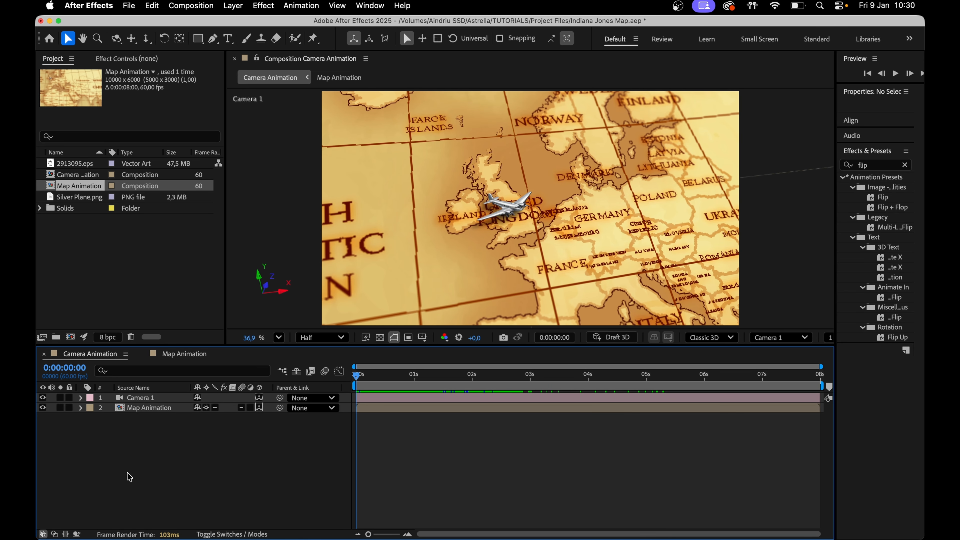
Add a new spot light to the Camera Animation composition with the default light settings
right_click(151, 442)
mouse_move(269, 380)
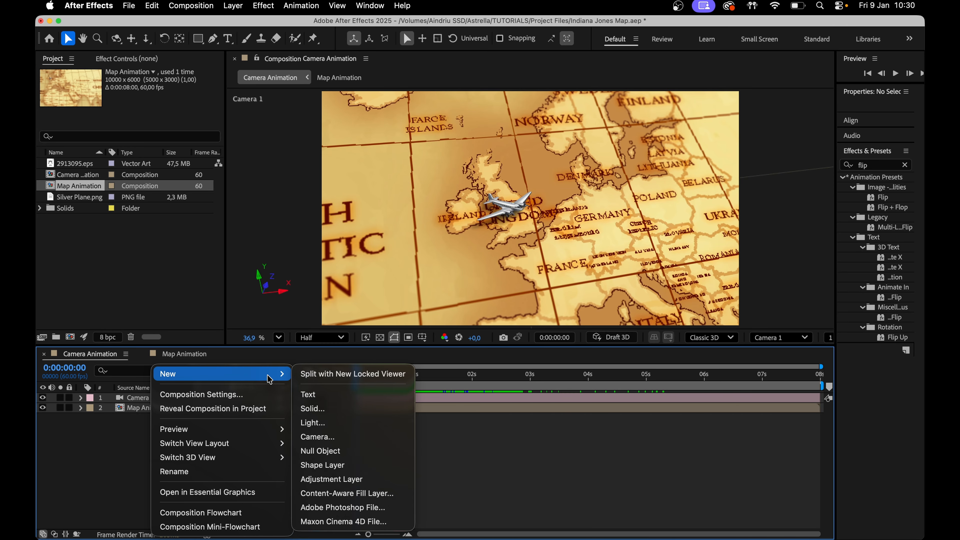
left_click(319, 422)
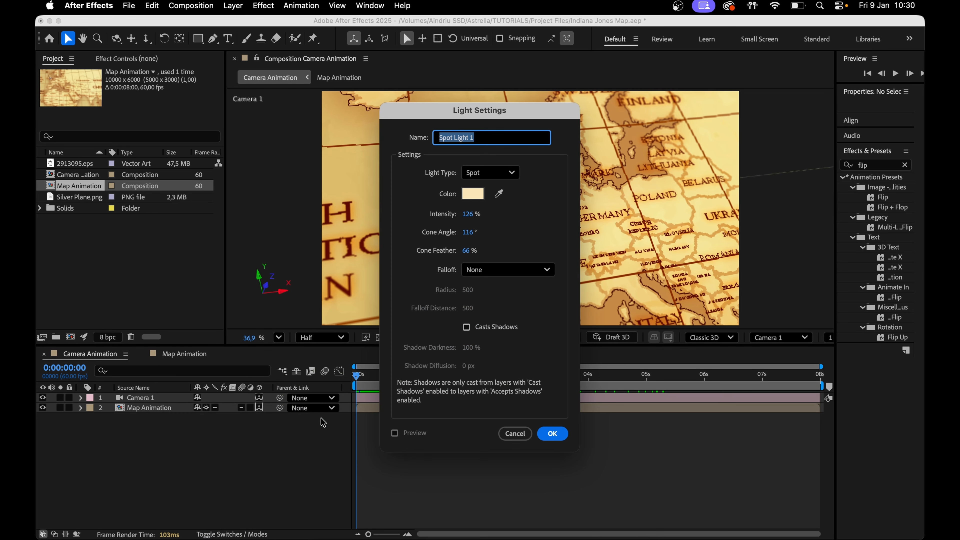
left_click_drag(484, 116, 230, 109)
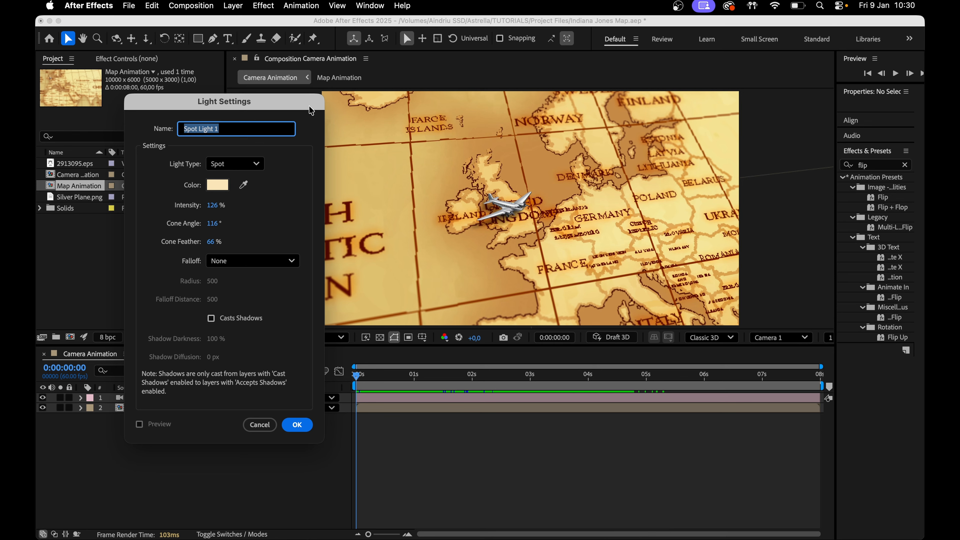
left_click_drag(309, 108, 324, 113)
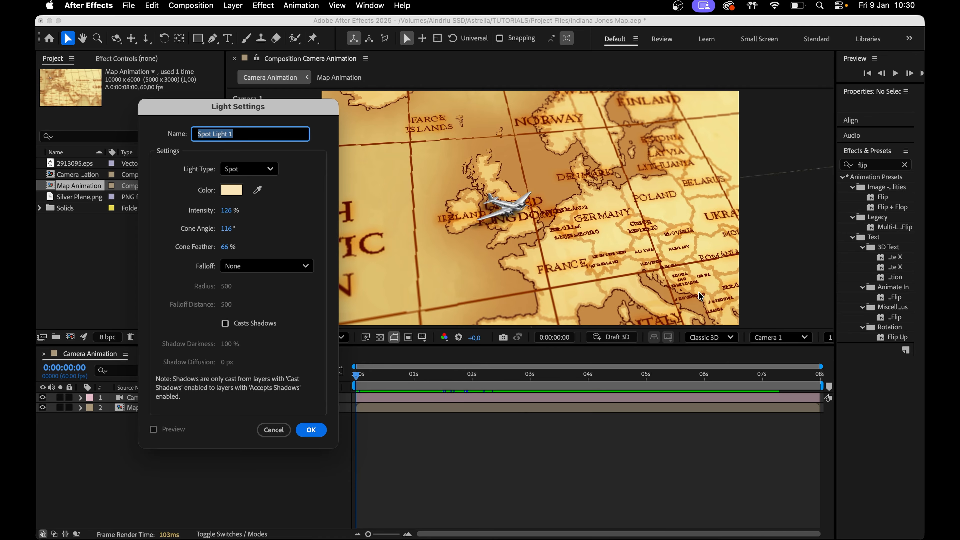
left_click(317, 428)
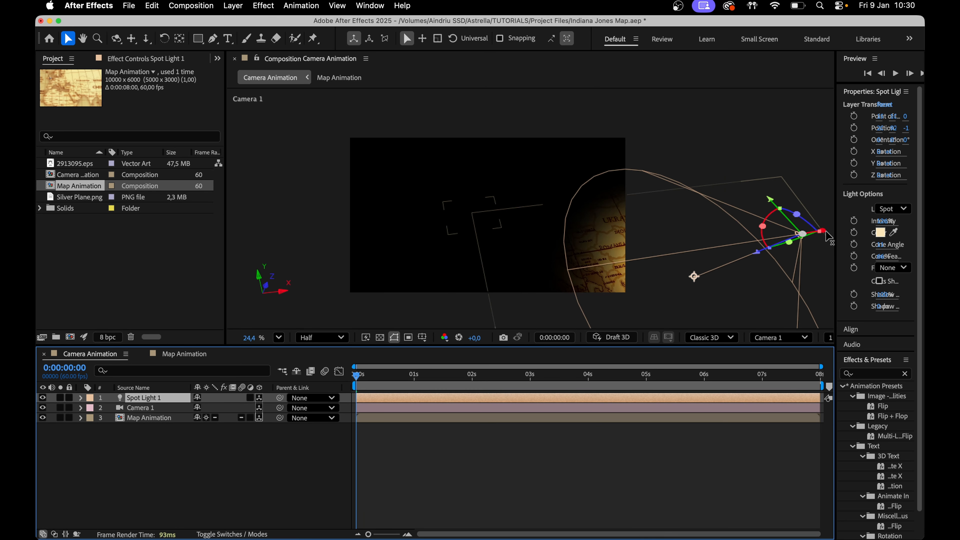
Move the spot light and its point of interest so the beam falls on the UK where the plane starts
left_click_drag(825, 236, 700, 252)
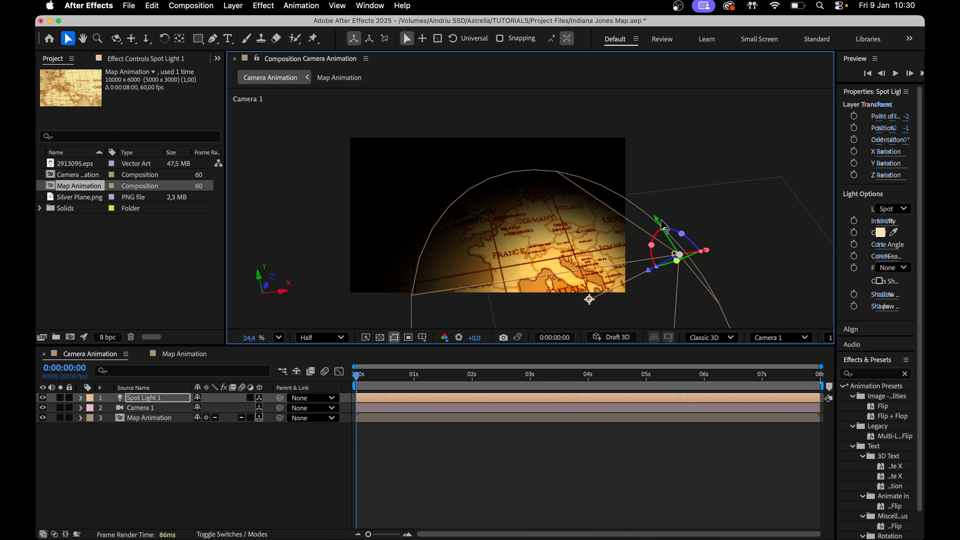
left_click_drag(664, 225, 563, 143)
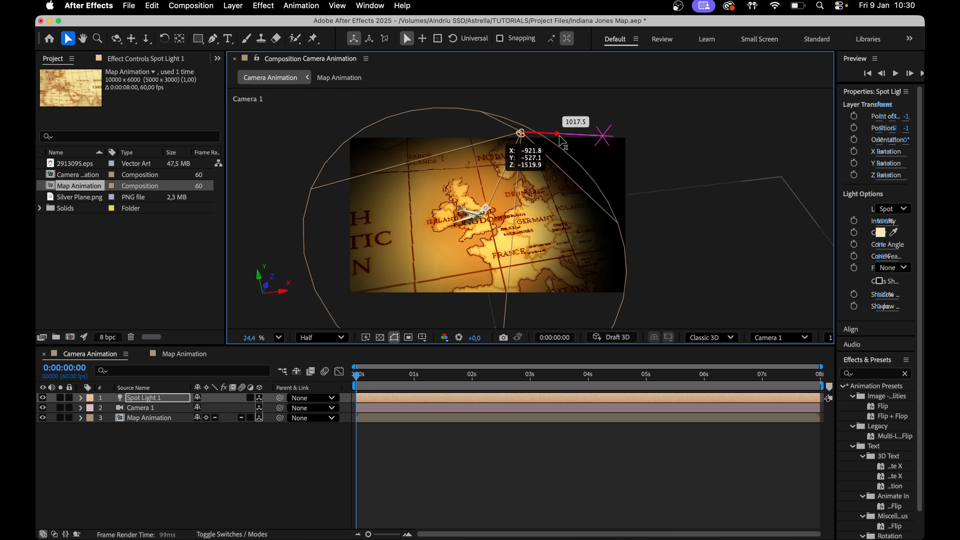
left_click_drag(510, 168, 529, 124)
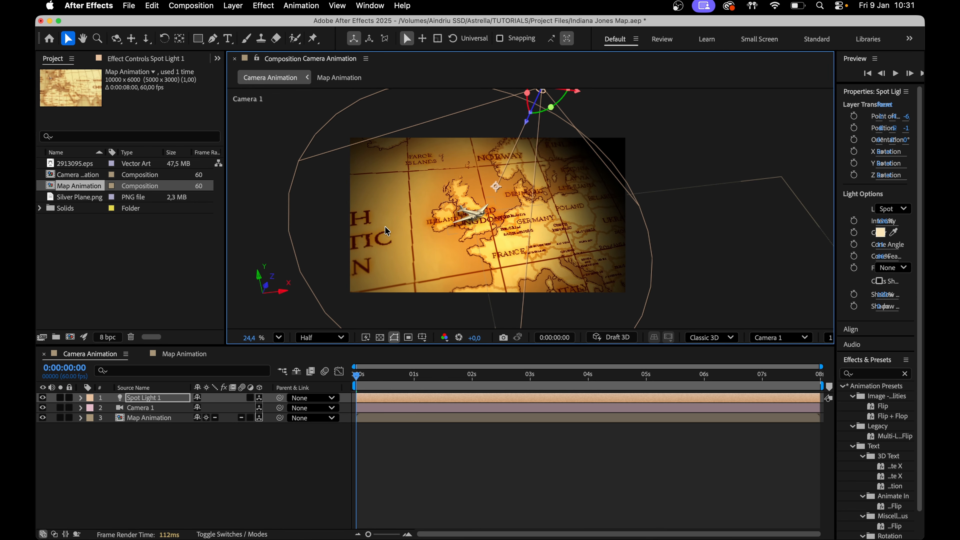
Set keyframes for the spot light's Point of Interest and Position at the start of the composition
scroll(545, 275, "up", 2)
left_click(81, 398)
left_click(91, 408)
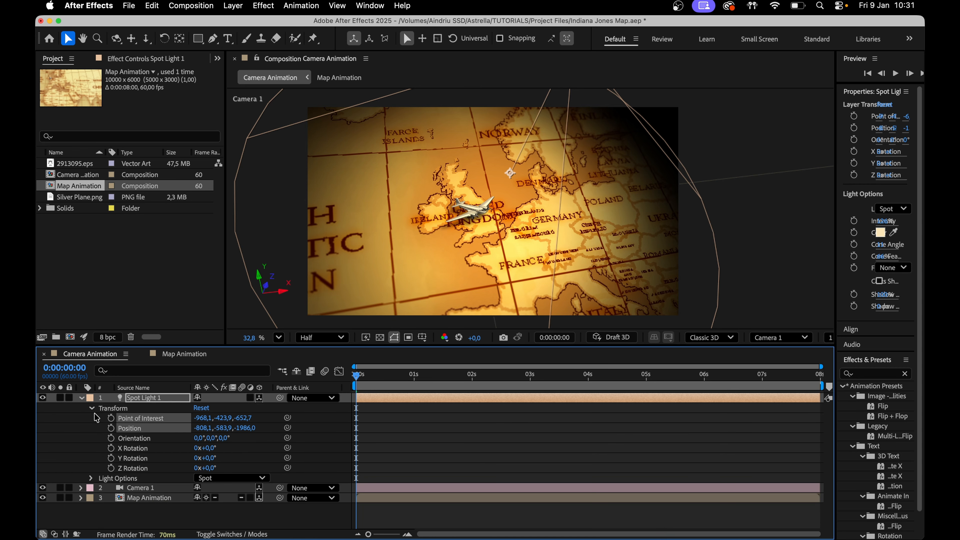
left_click(110, 417)
left_click(111, 428)
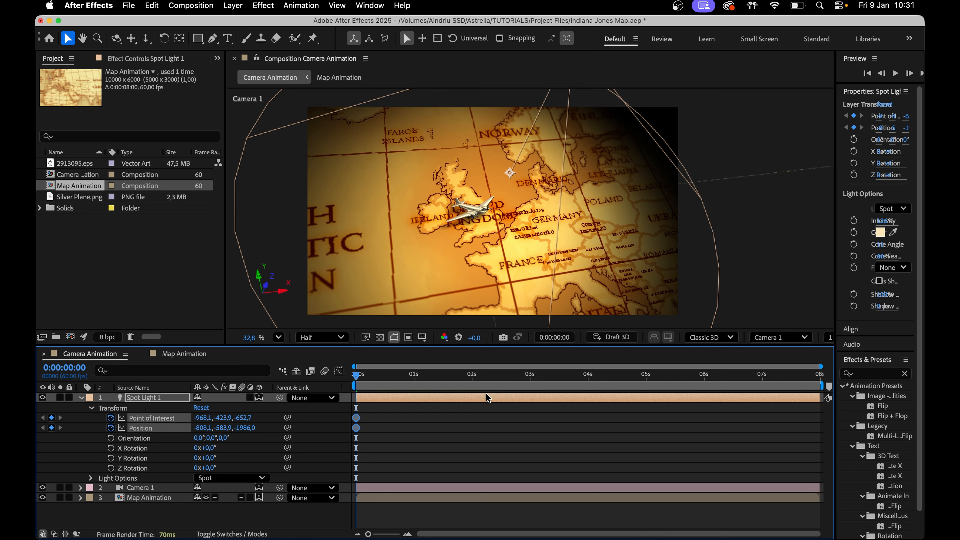
At the last frame, move the spot light to a new end position, then scrub through the timeline
left_click_drag(499, 384, 819, 385)
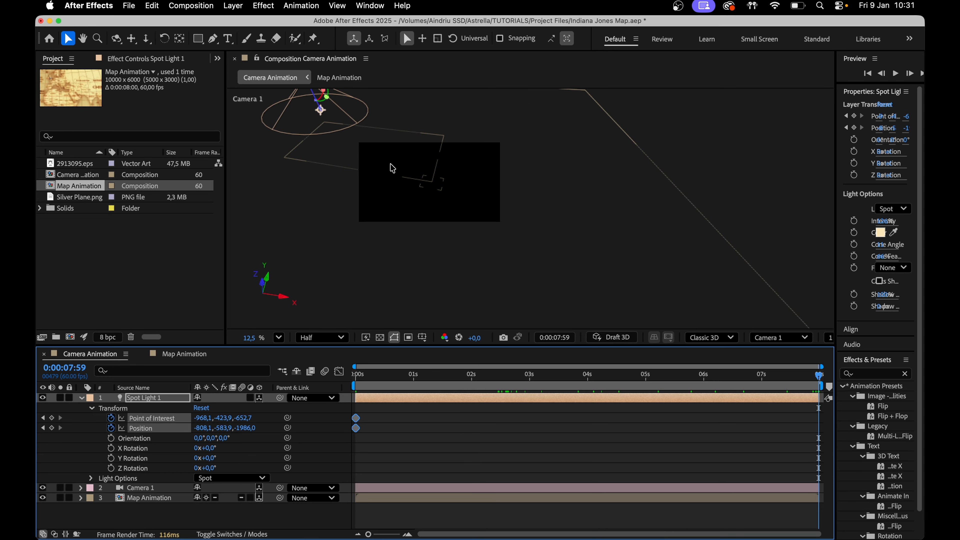
left_click_drag(390, 165, 425, 214)
left_click_drag(370, 133, 518, 181)
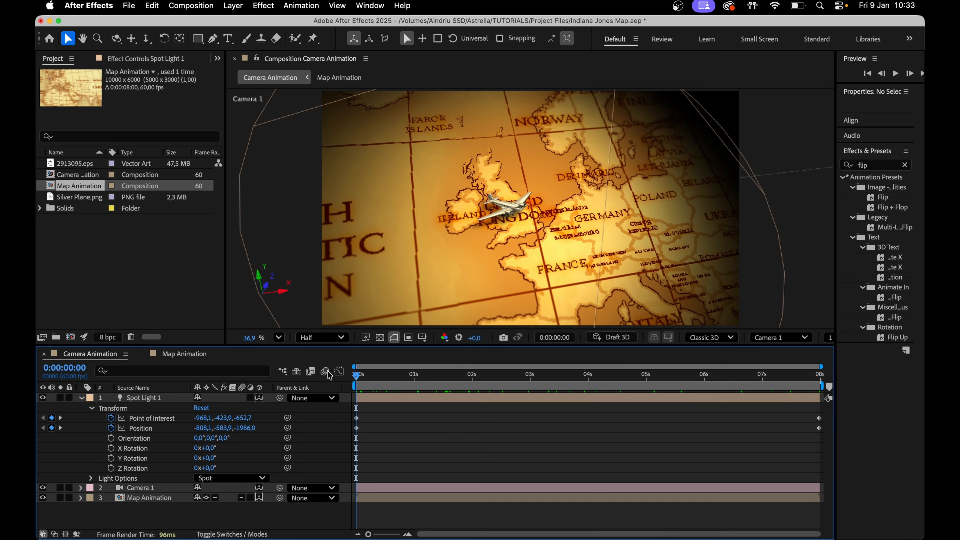
left_click_drag(356, 375, 672, 382)
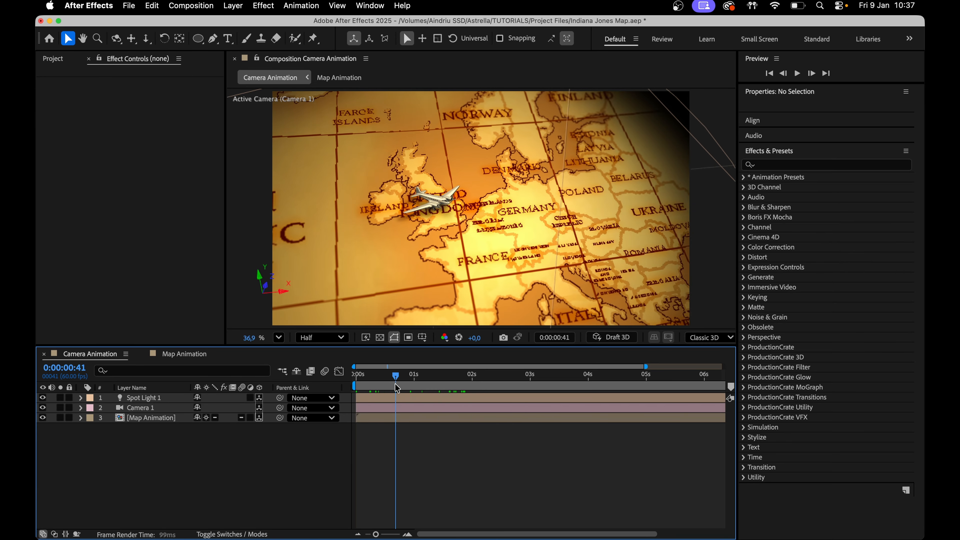
Pre-compose all three layers into a new composition named "Final blur + colour"
left_click_drag(397, 385, 186, 402)
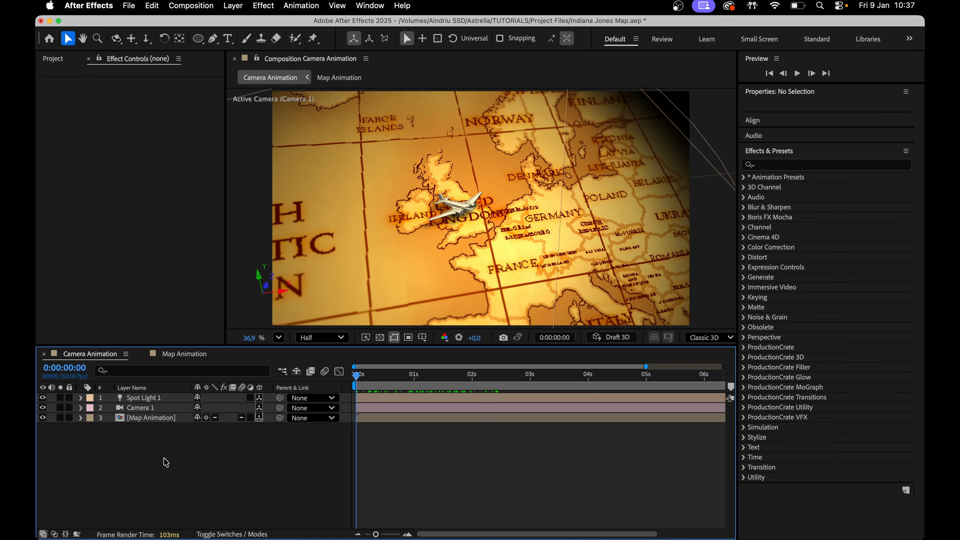
left_click_drag(189, 468, 168, 399)
right_click(166, 402)
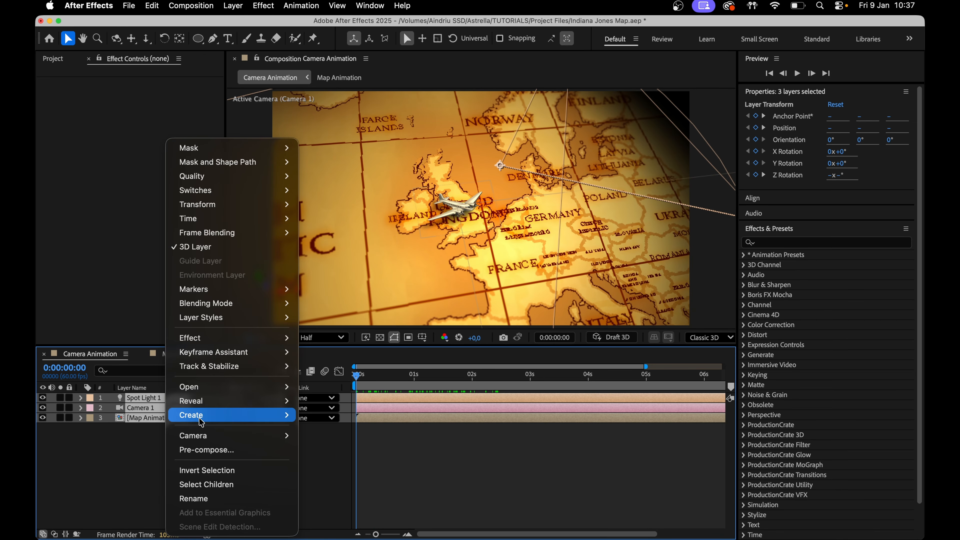
left_click(204, 449)
type("Final blur + colour")
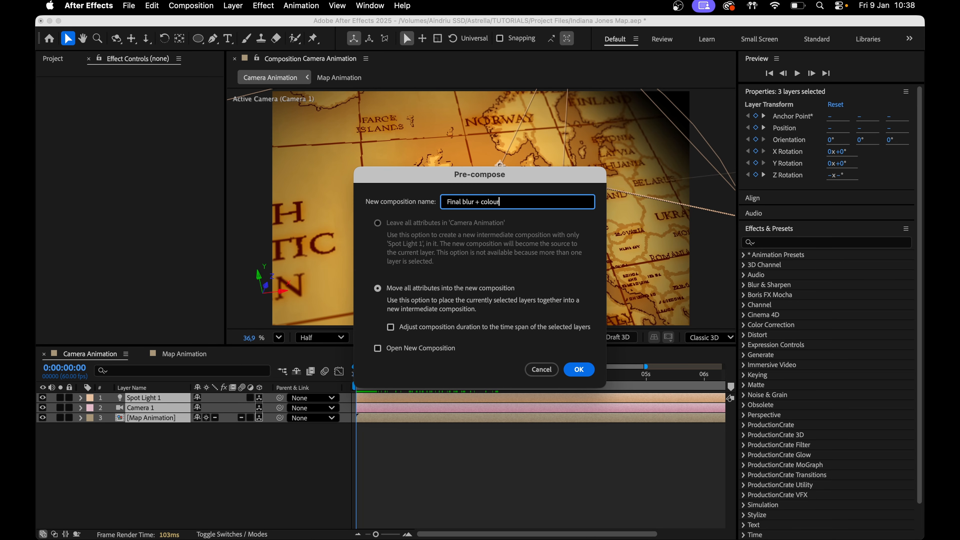
key("Return")
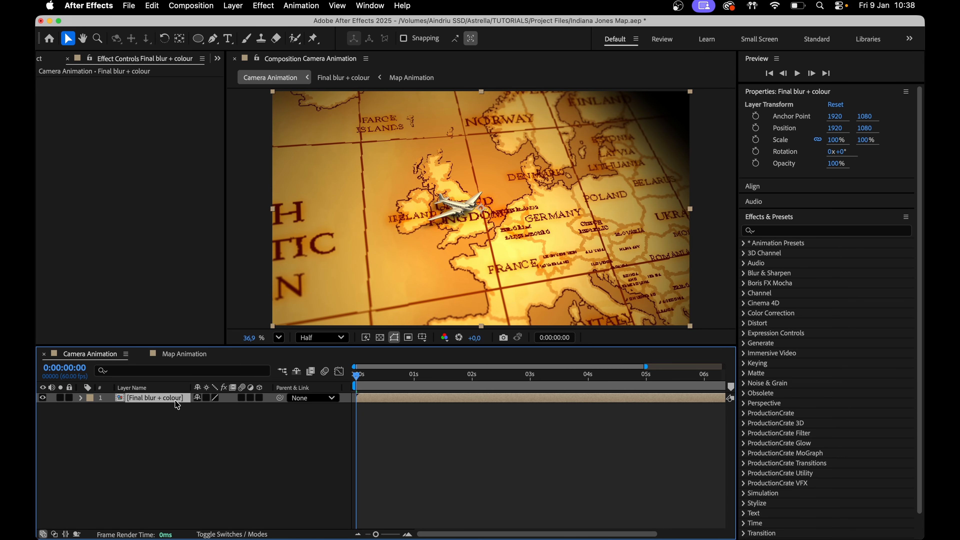
Duplicate the pre-composed layer and add a full-frame ellipse mask to the top copy
key("super+d")
left_click(199, 39)
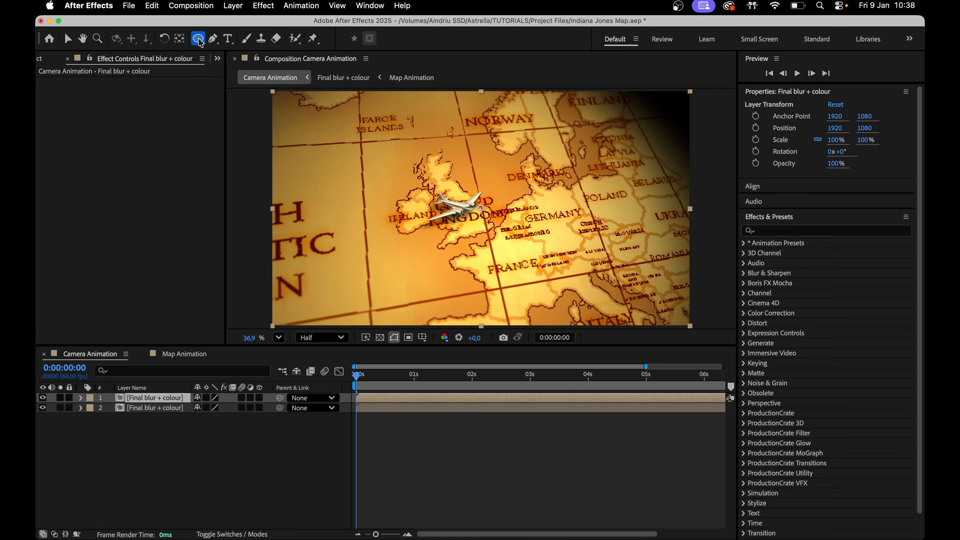
double_click(200, 40)
Apply Camera Lens Blur to the masked layer and set its Blur Radius to 21
left_click(788, 231)
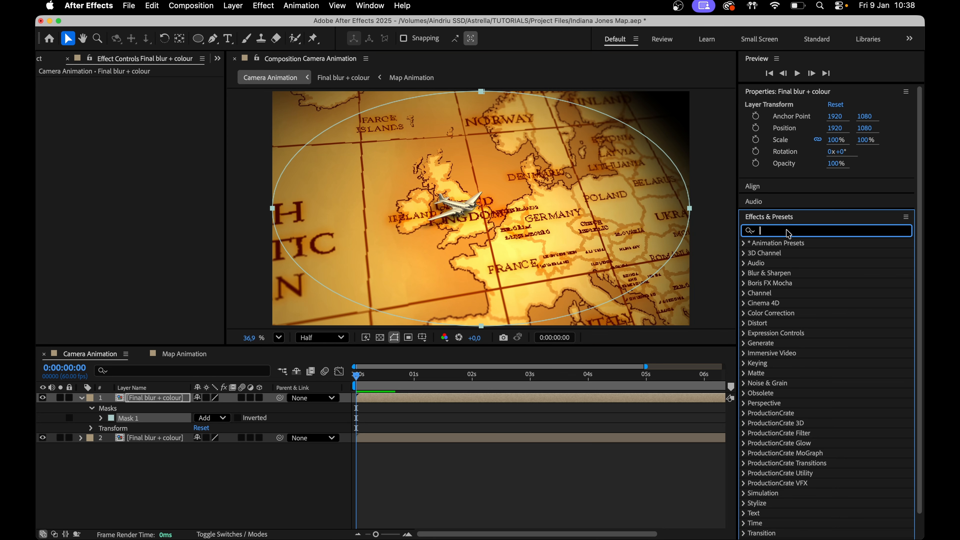
type("camera")
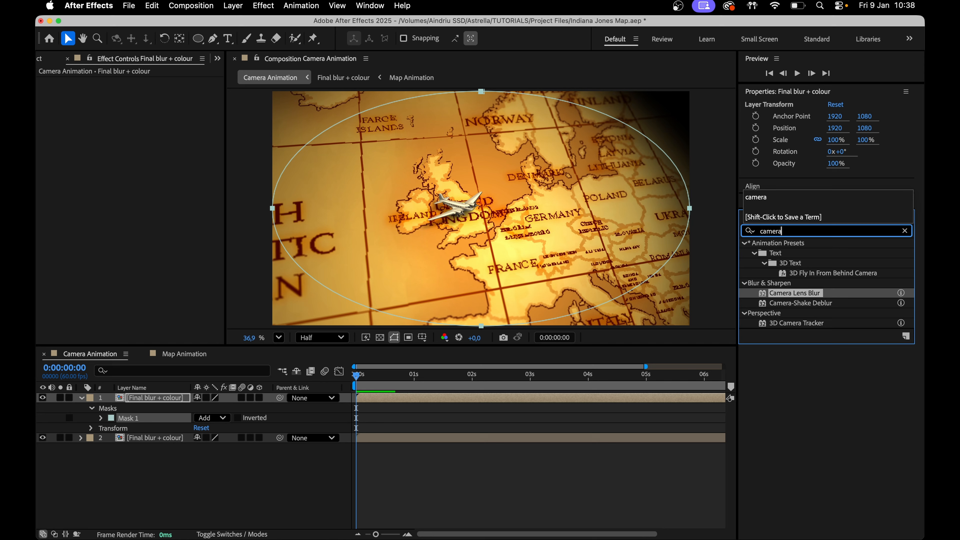
double_click(801, 294)
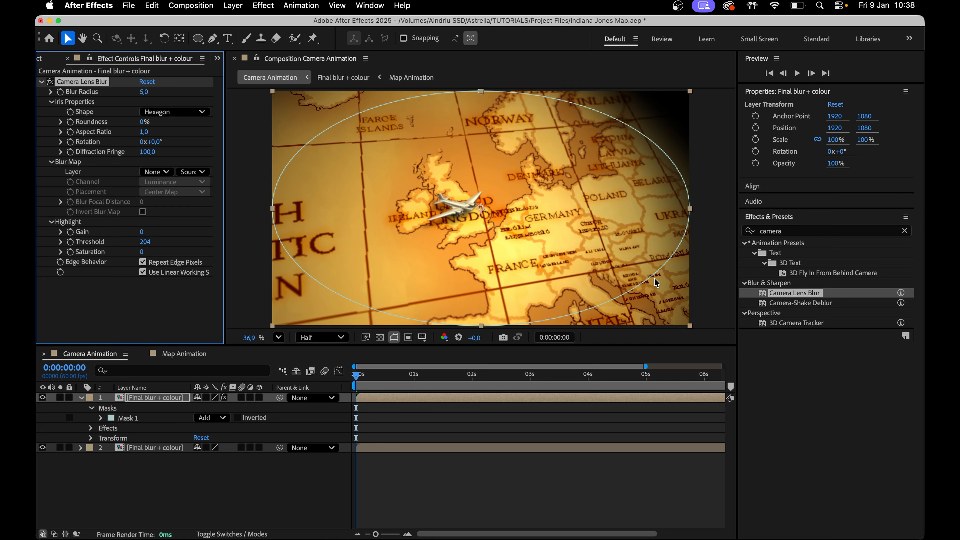
left_click_drag(145, 92, 152, 94)
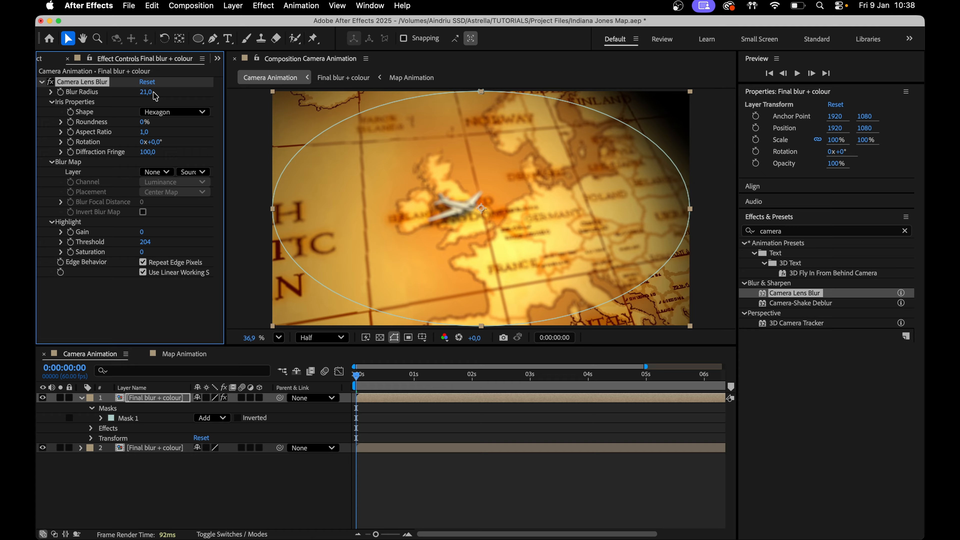
Invert the ellipse mask and set its feather to 556 pixels
left_click(135, 418)
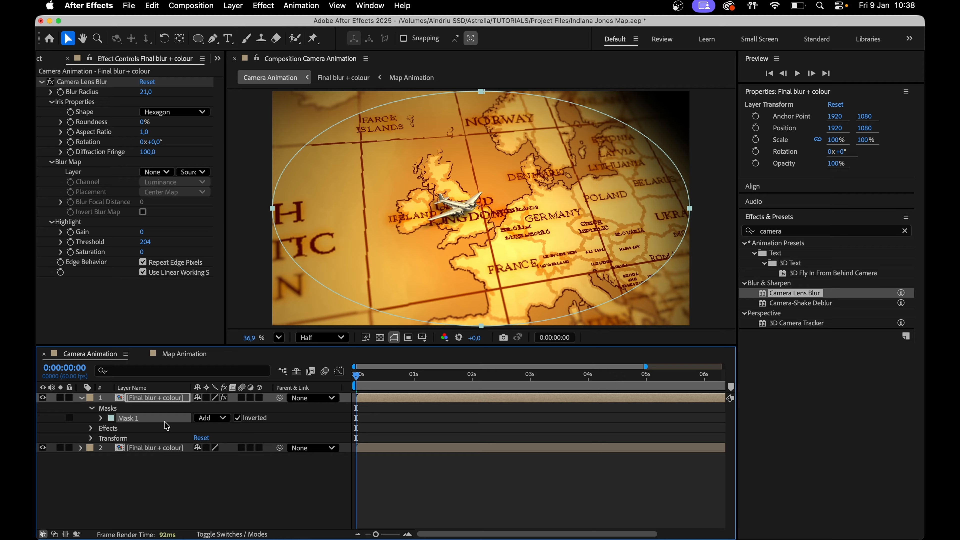
key("f")
left_click_drag(209, 418, 525, 408)
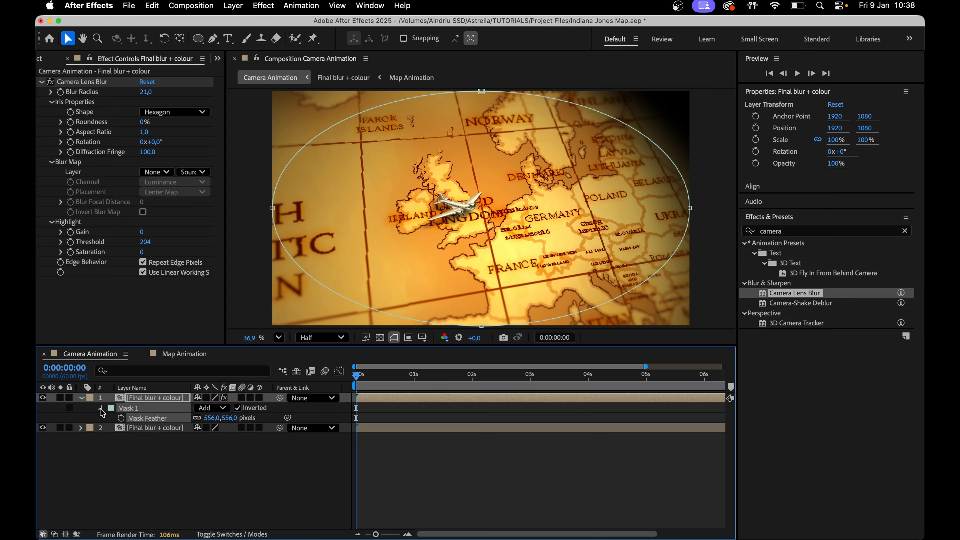
Set the ellipse mask's expansion to -323 pixels
double_click(101, 409)
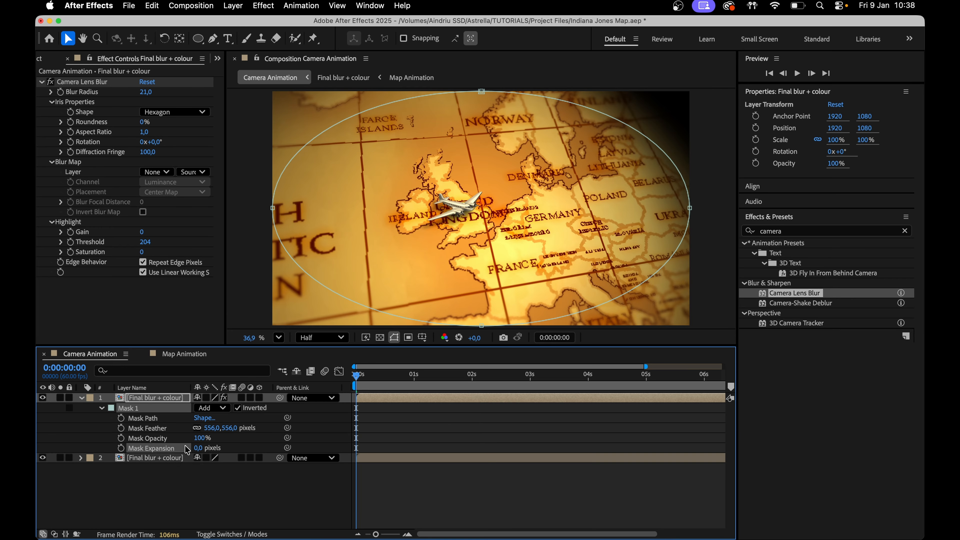
left_click_drag(198, 448, 37, 448)
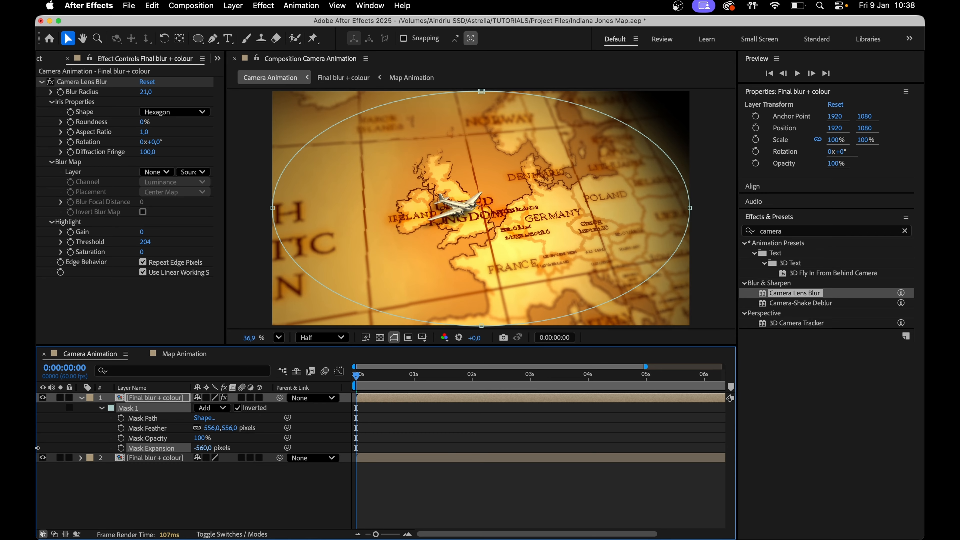
left_click_drag(162, 438, 165, 439)
Add a new adjustment layer to the Camera Animation composition
left_click(266, 493)
right_click(264, 487)
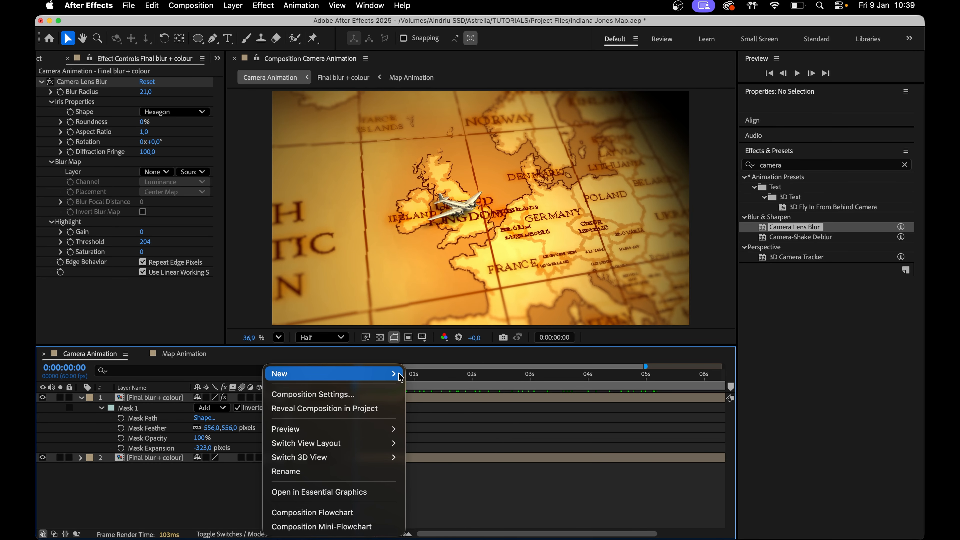
mouse_move(399, 374)
left_click(443, 478)
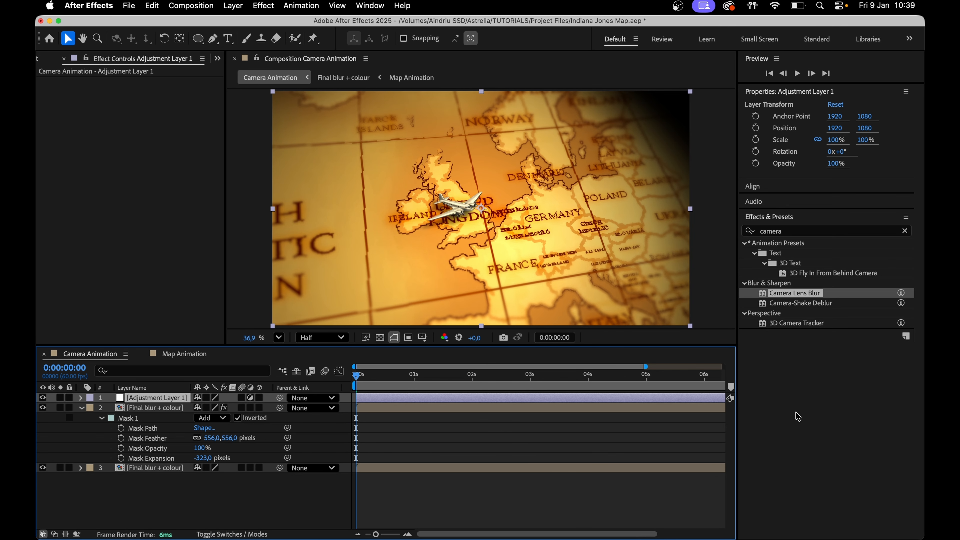
Apply Curves to the adjustment layer and bend the RGB curve into a gentle S-curve
left_click(793, 231)
type("curv")
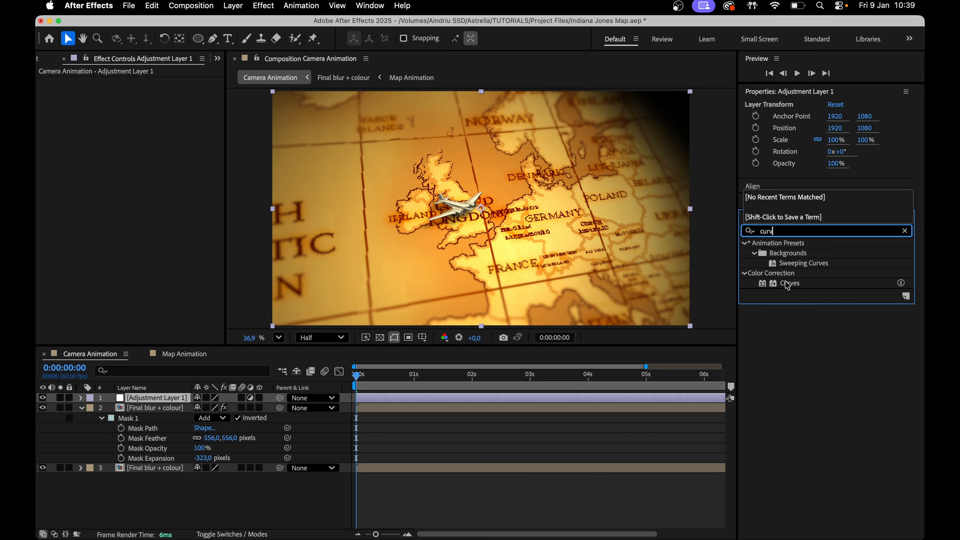
left_click_drag(787, 285, 603, 396)
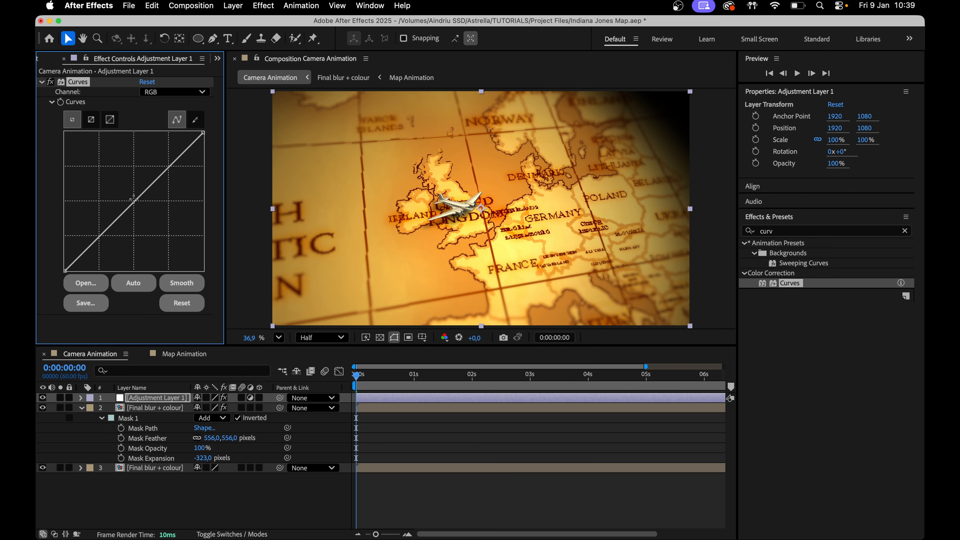
left_click_drag(133, 199, 134, 201)
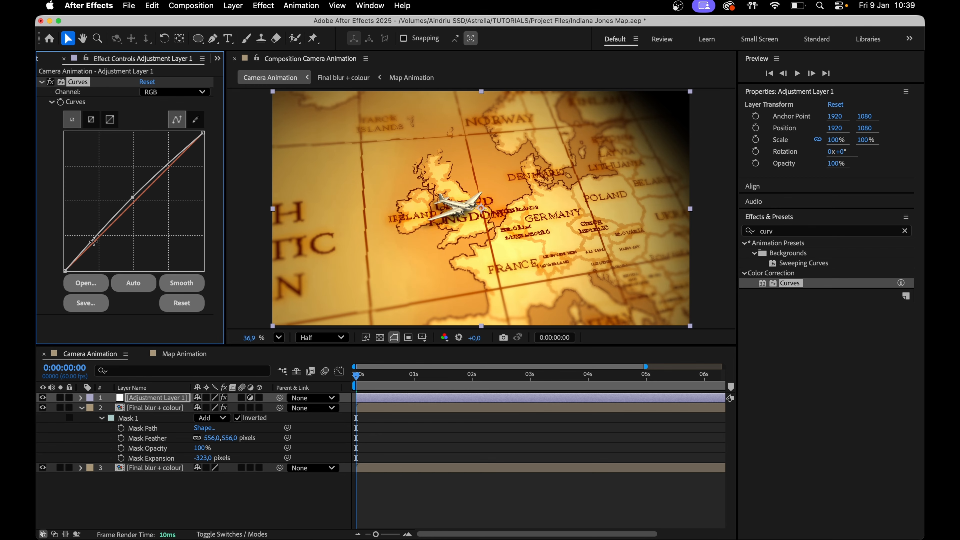
left_click_drag(98, 234, 99, 235)
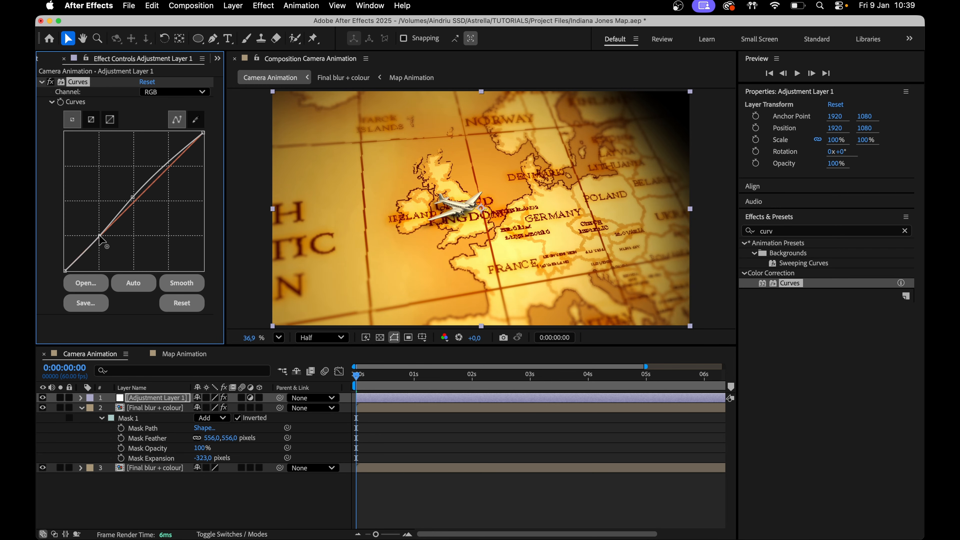
left_click_drag(166, 159, 167, 161)
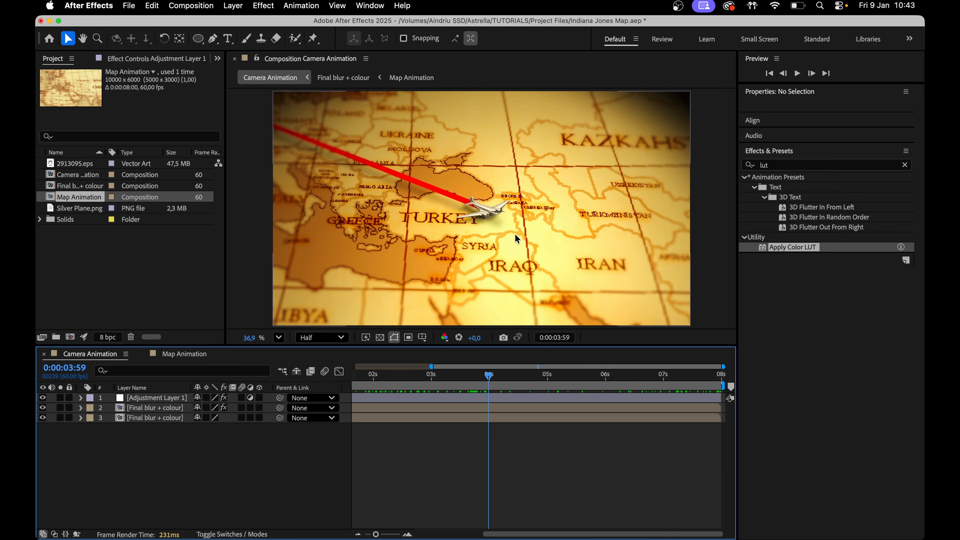
In the Map Animation composition, apply Glow to the plane layer and adjust its glow settings
left_click(189, 355)
left_click(448, 378)
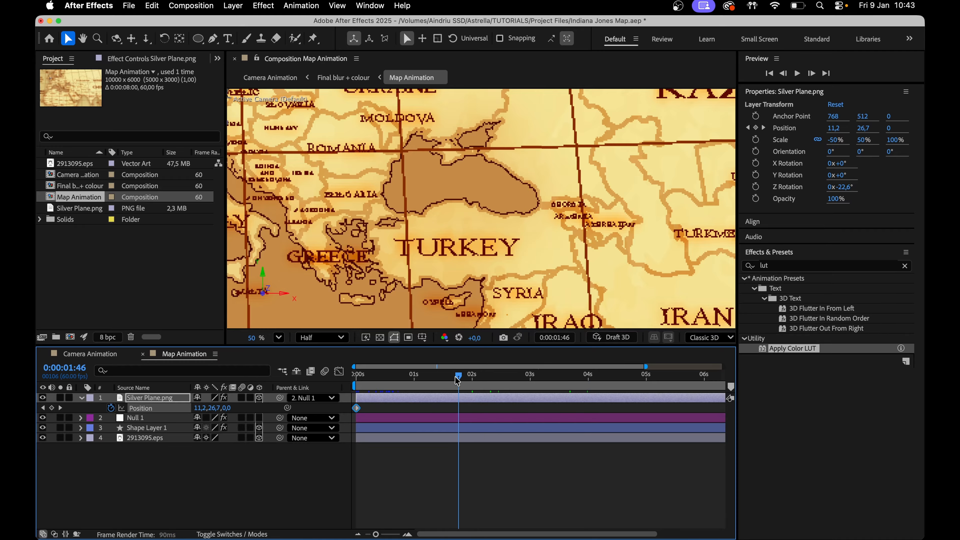
left_click_drag(449, 380, 572, 407)
left_click(793, 265)
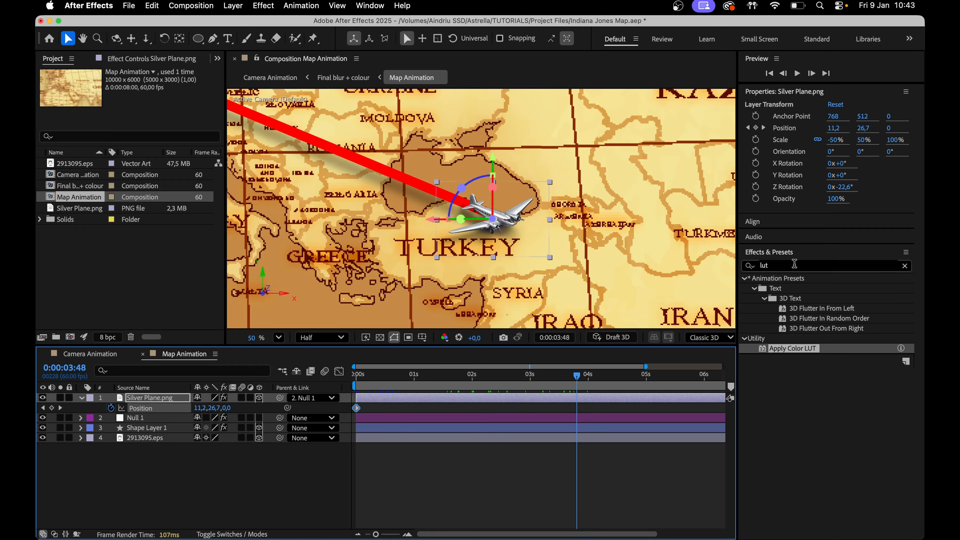
type("glow")
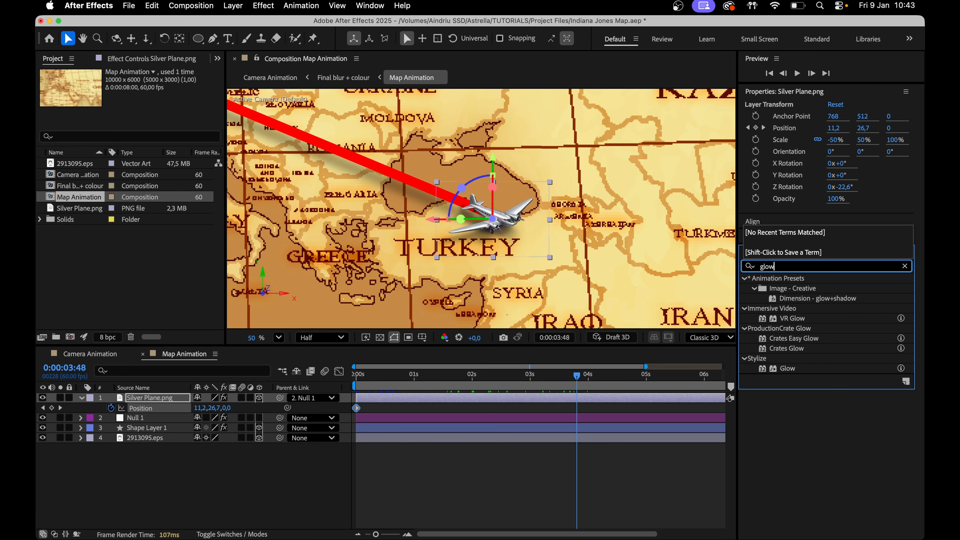
left_click_drag(785, 368, 629, 399)
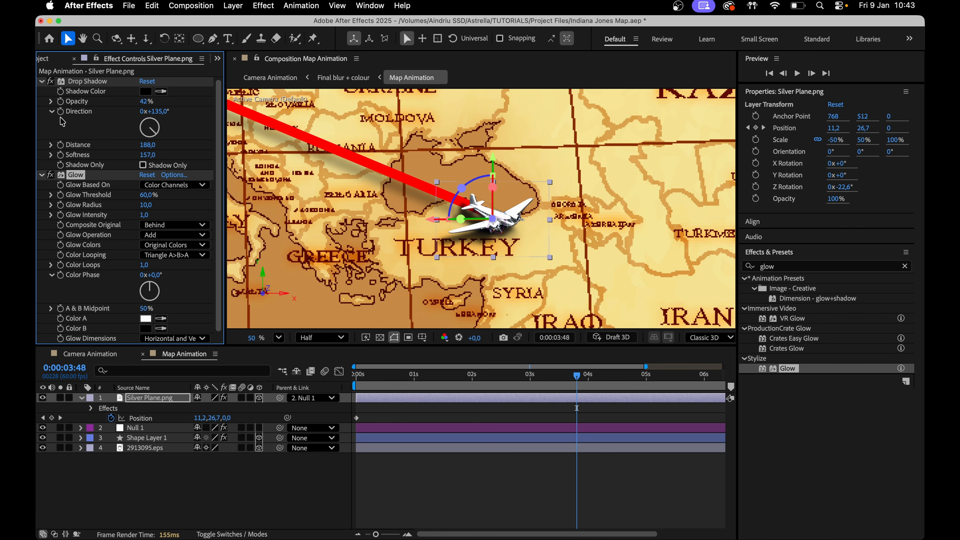
left_click_drag(140, 199, 173, 195)
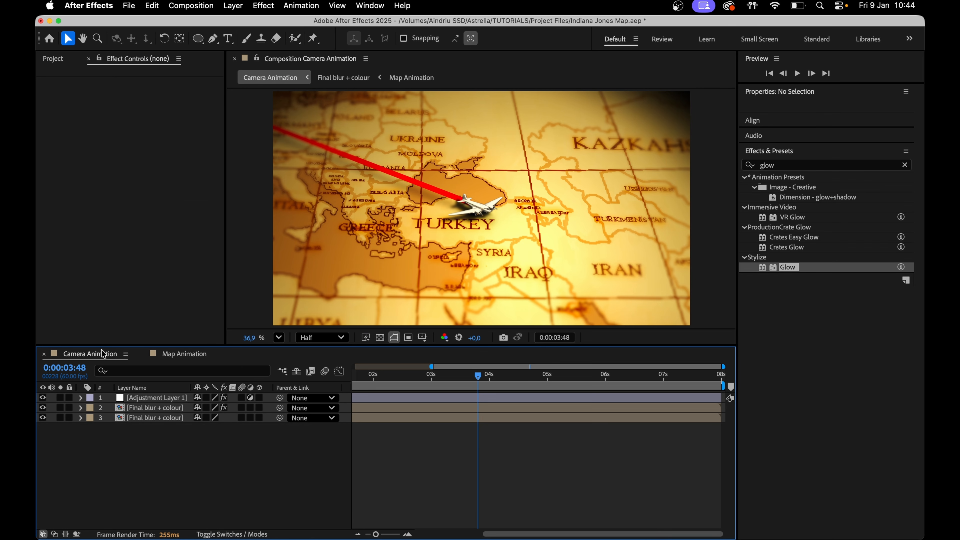
Return to the Camera Animation composition and scrub the timeline to preview the graded result
left_click(90, 353)
left_click_drag(482, 388, 477, 385)
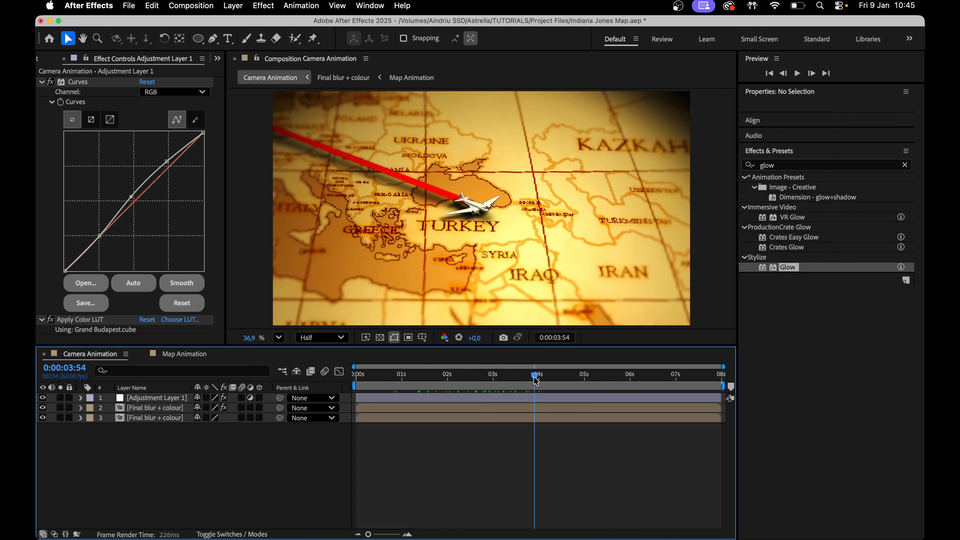
left_click_drag(534, 377, 442, 375)
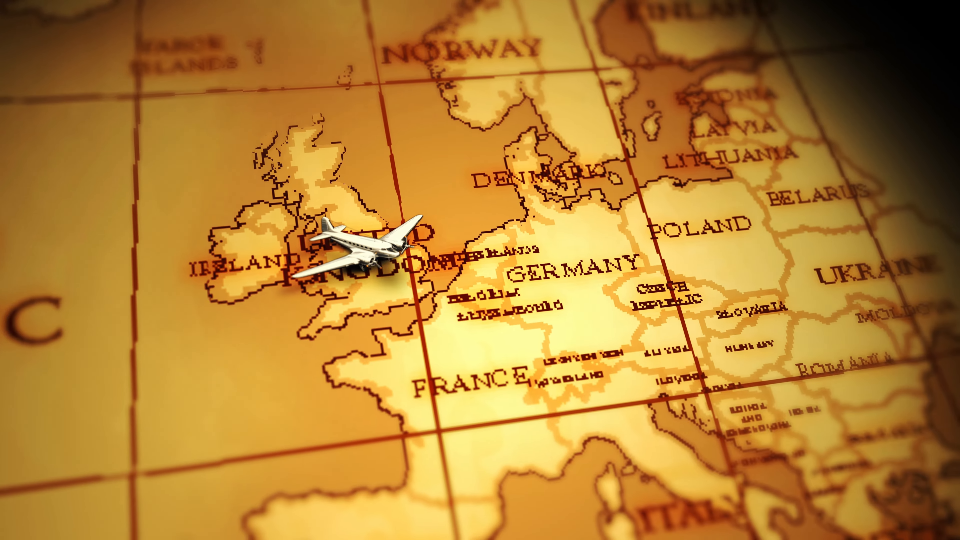